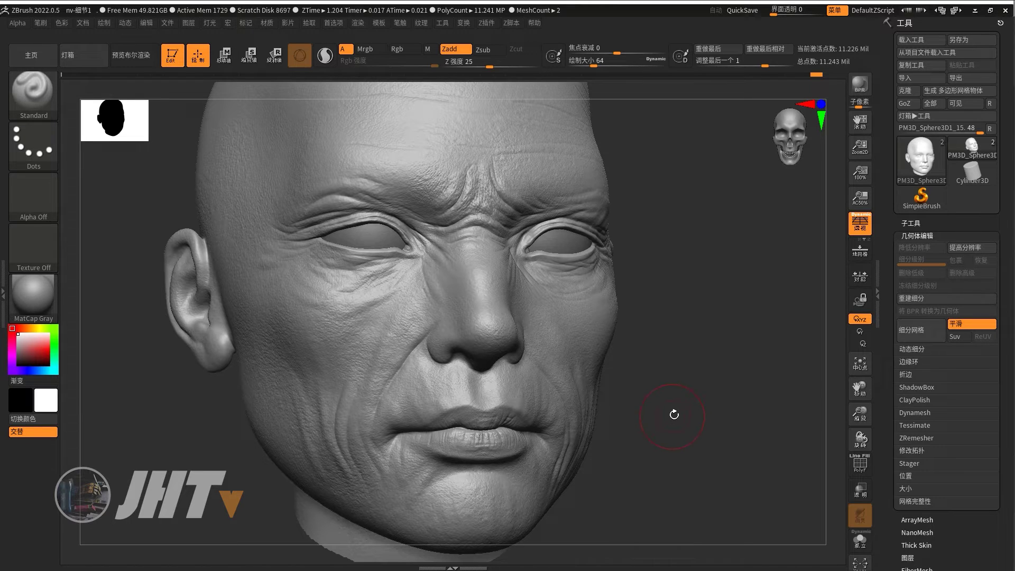
# Step: Orbit the elderly head sculpt between front and three-quarter views to inspect the wrinkles
pyautogui.keyDown('shift'); pyautogui.moveTo(671, 414); pyautogui.dragTo(682, 422); pyautogui.keyUp('shift')
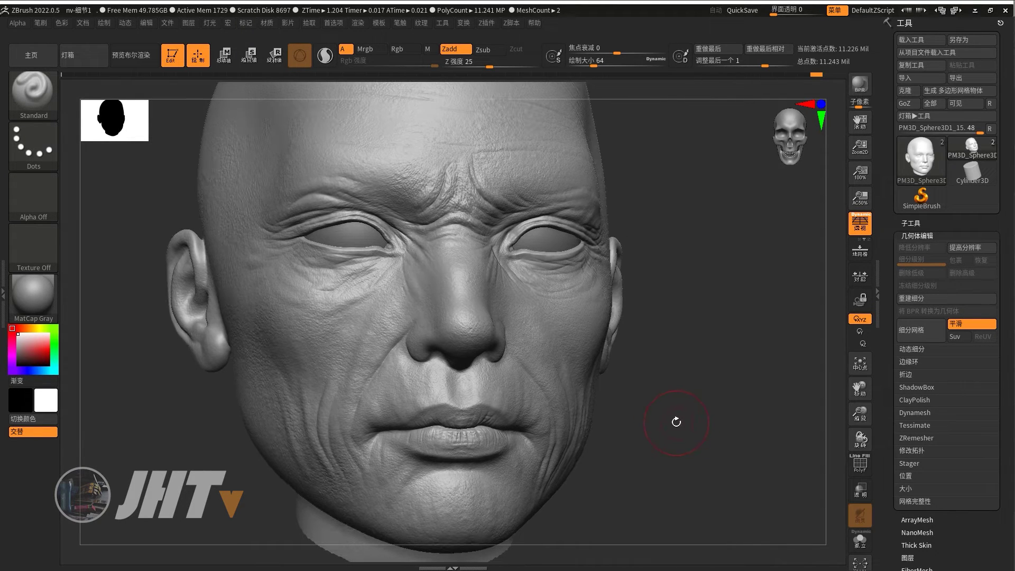
pyautogui.moveTo(669, 427); pyautogui.dragTo(677, 417)
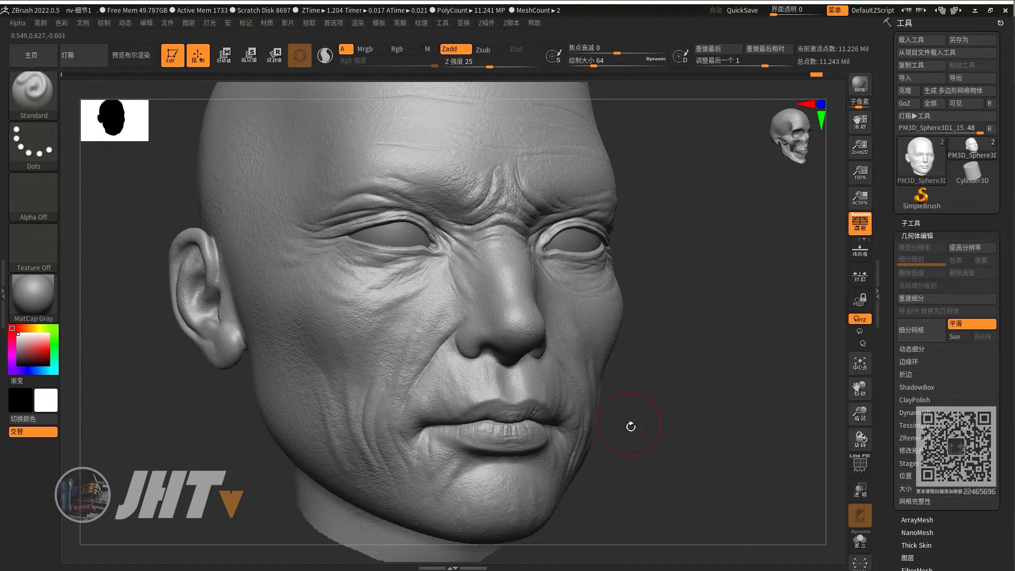
pyautogui.moveTo(644, 443); pyautogui.dragTo(640, 447)
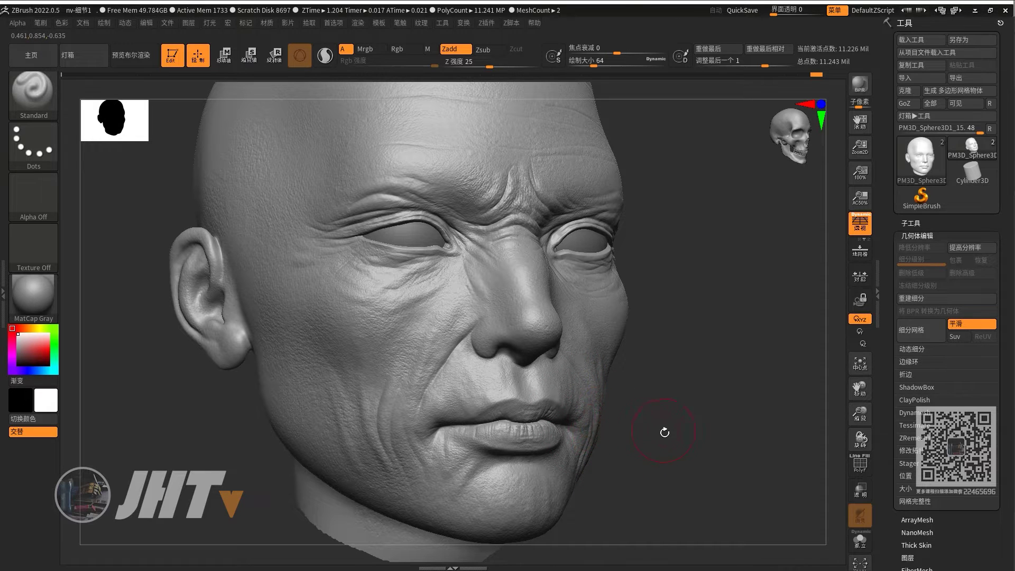
pyautogui.moveTo(665, 433); pyautogui.dragTo(528, 442)
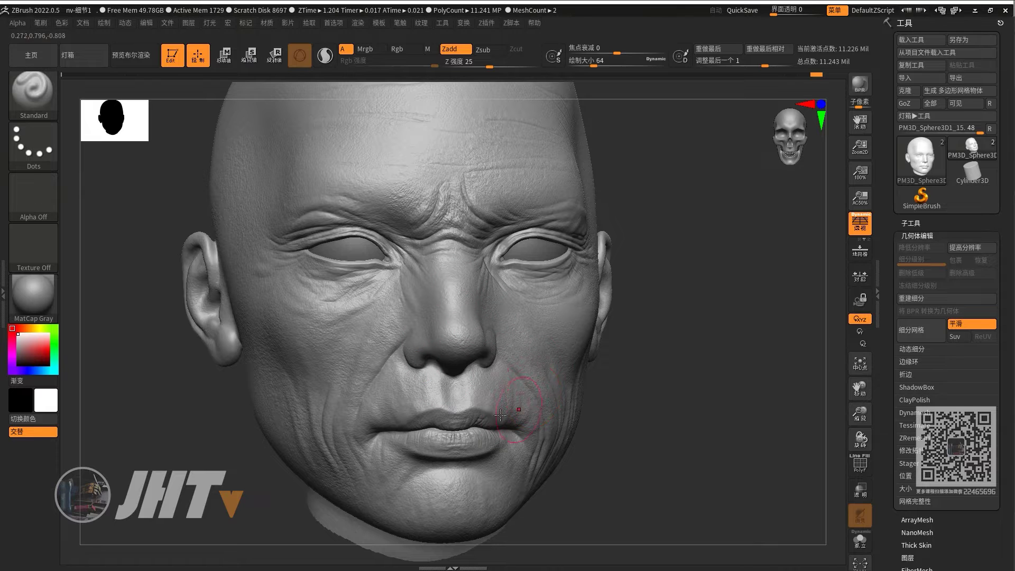
pyautogui.moveTo(639, 406); pyautogui.dragTo(635, 360)
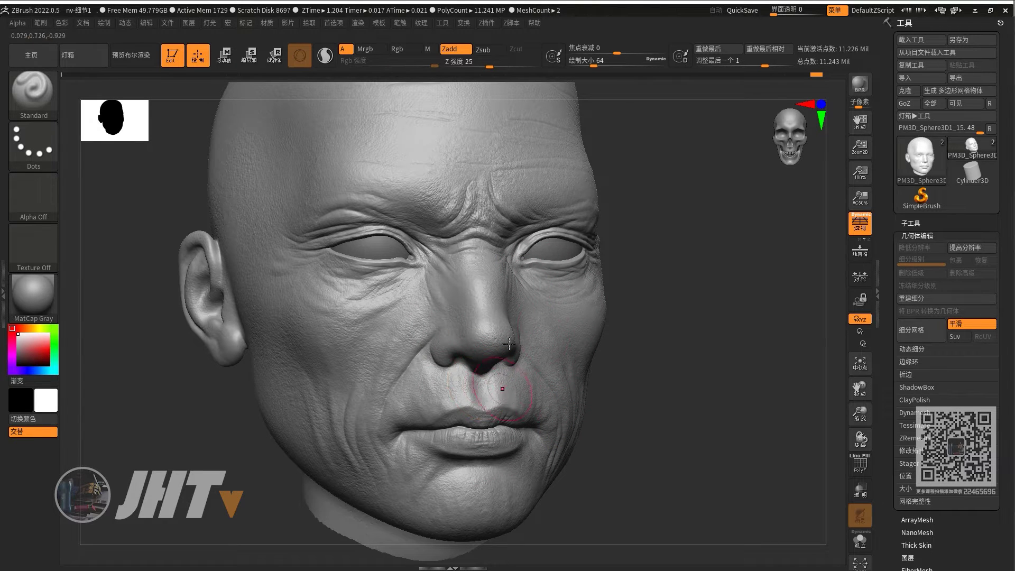
pyautogui.moveTo(651, 442); pyautogui.dragTo(634, 443)
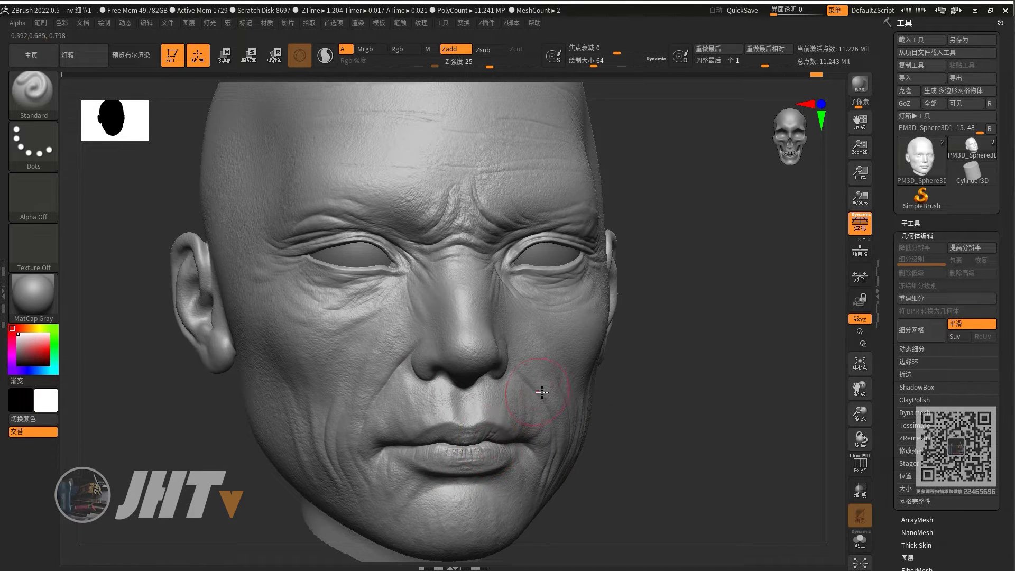
pyautogui.moveTo(645, 447); pyautogui.dragTo(638, 443)
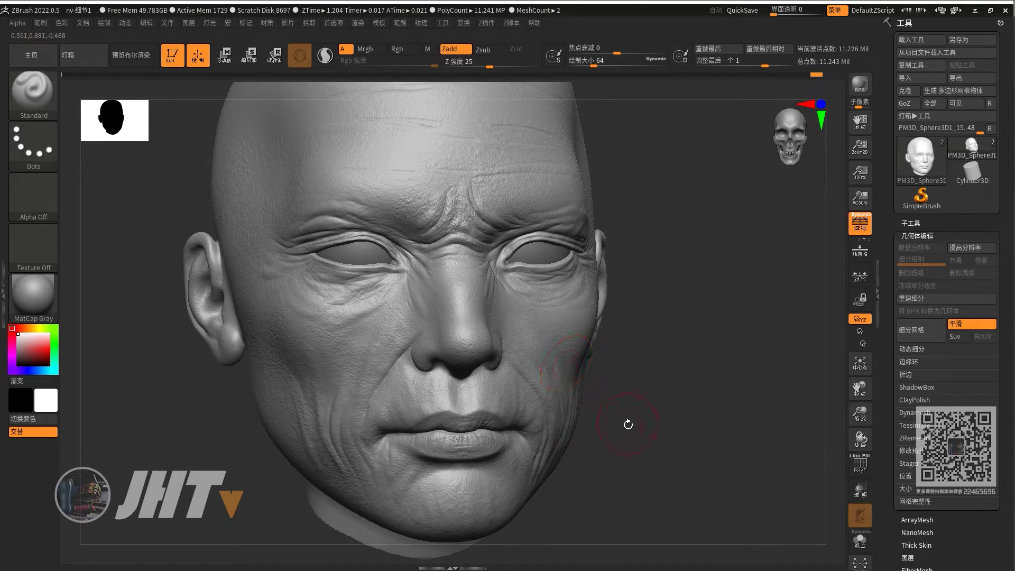
pyautogui.moveTo(628, 421)
pyautogui.mouseDown()
pyautogui.moveTo(596, 426)
pyautogui.moveTo(639, 438)
pyautogui.moveTo(655, 424)
pyautogui.mouseUp()
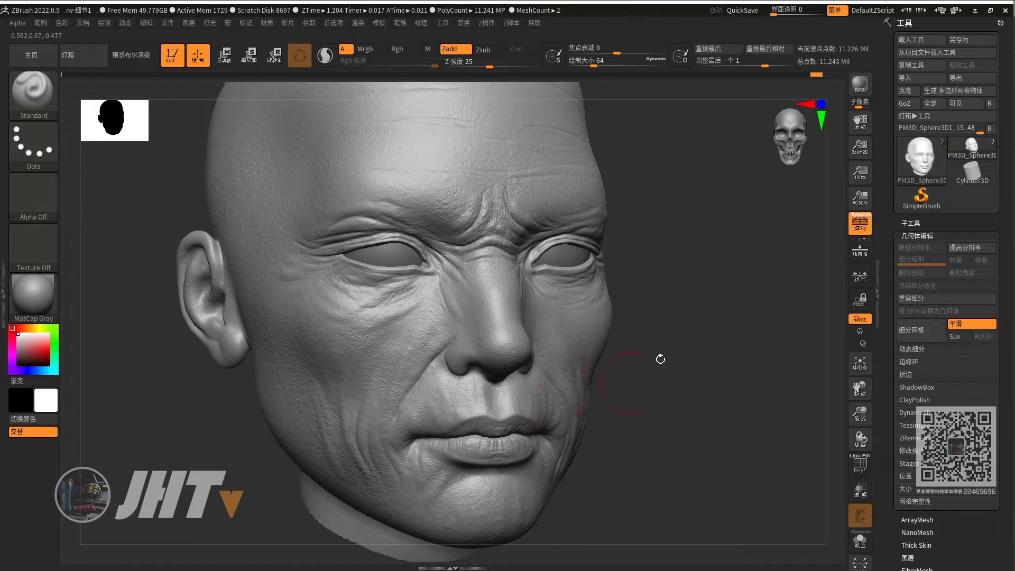
pyautogui.moveTo(660, 360); pyautogui.dragTo(635, 372)
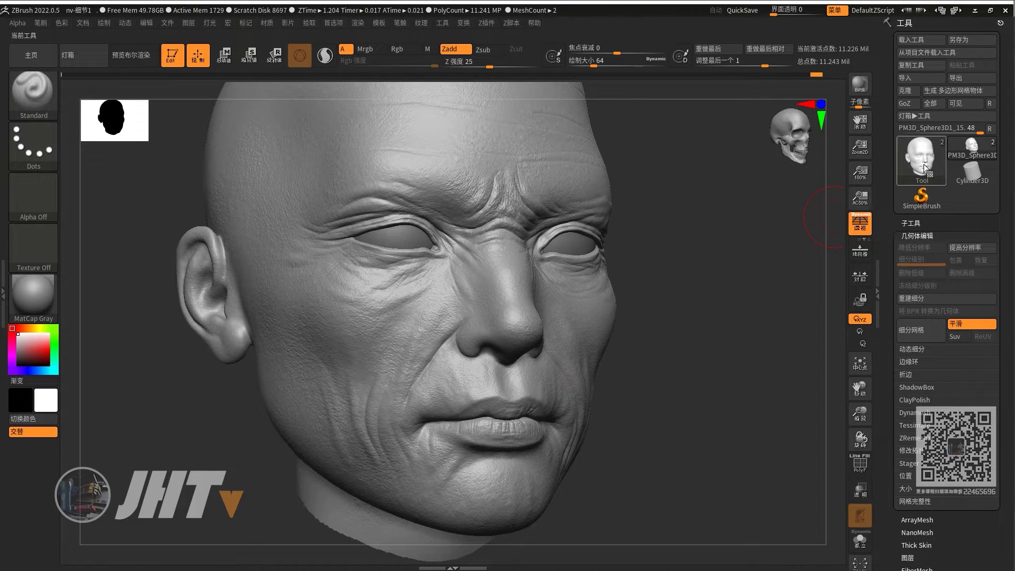
pyautogui.moveTo(921, 198)
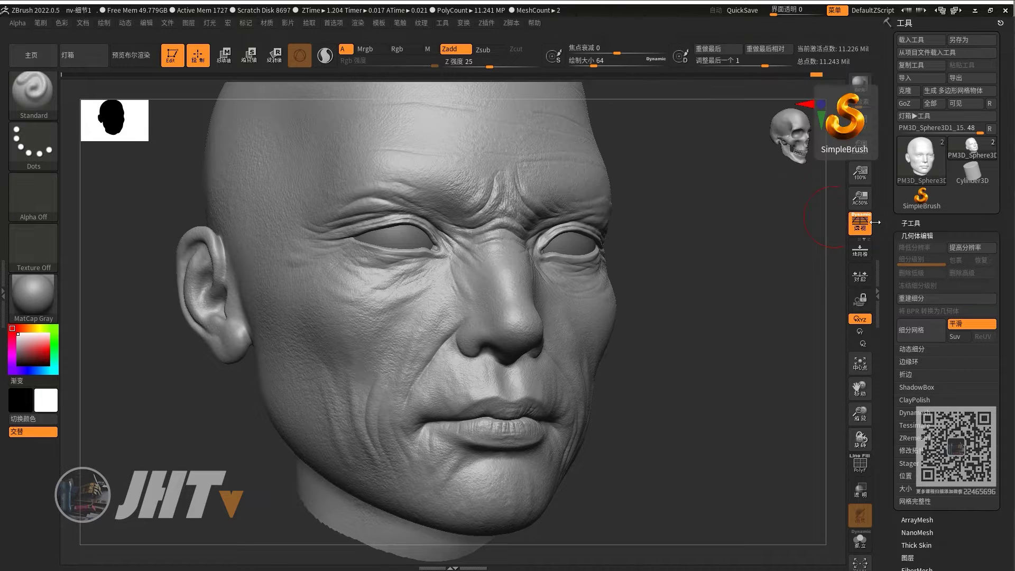
pyautogui.moveTo(709, 380); pyautogui.dragTo(642, 355)
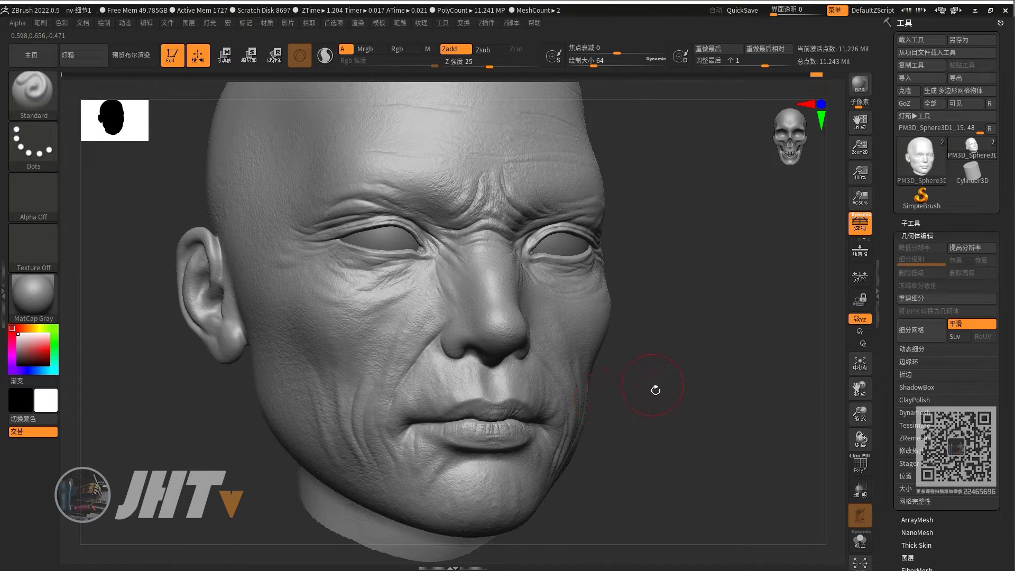
pyautogui.moveTo(655, 390); pyautogui.dragTo(596, 379)
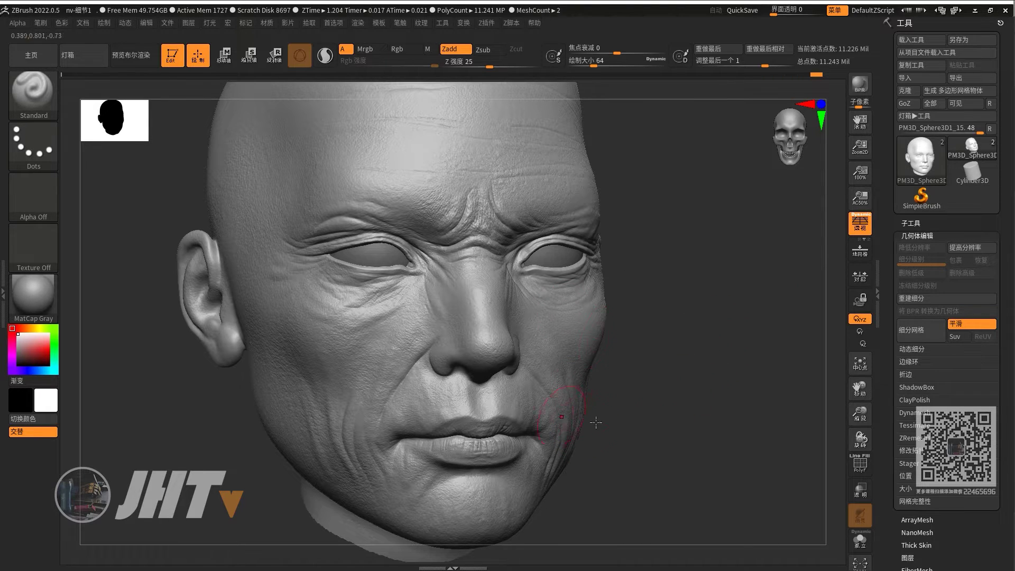
pyautogui.moveTo(660, 405); pyautogui.dragTo(611, 386)
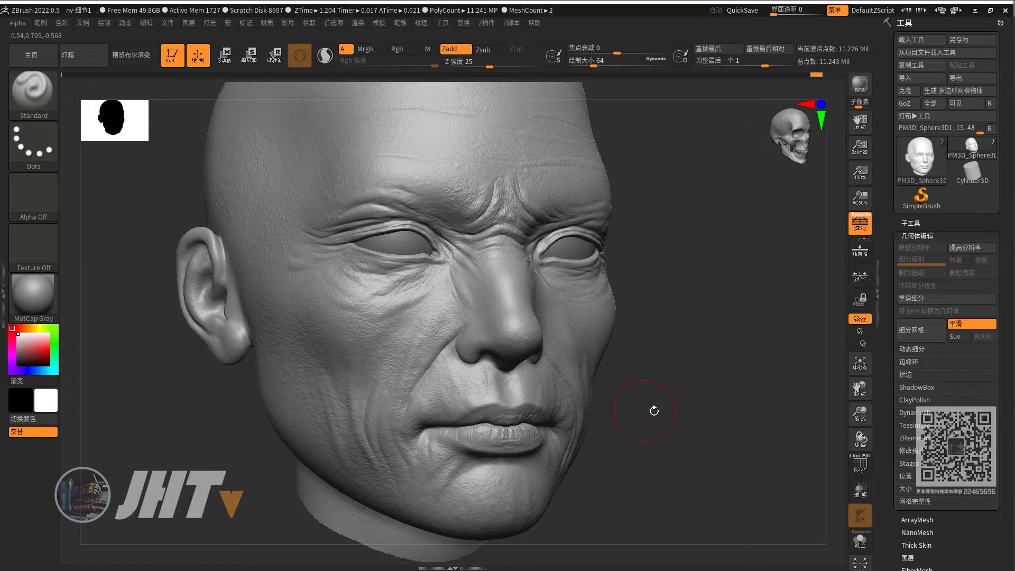
pyautogui.moveTo(654, 410)
pyautogui.mouseDown()
pyautogui.moveTo(650, 420)
pyautogui.moveTo(611, 415)
pyautogui.moveTo(672, 439)
pyautogui.moveTo(675, 389)
pyautogui.mouseUp()
pyautogui.moveTo(709, 419); pyautogui.dragTo(541, 466)
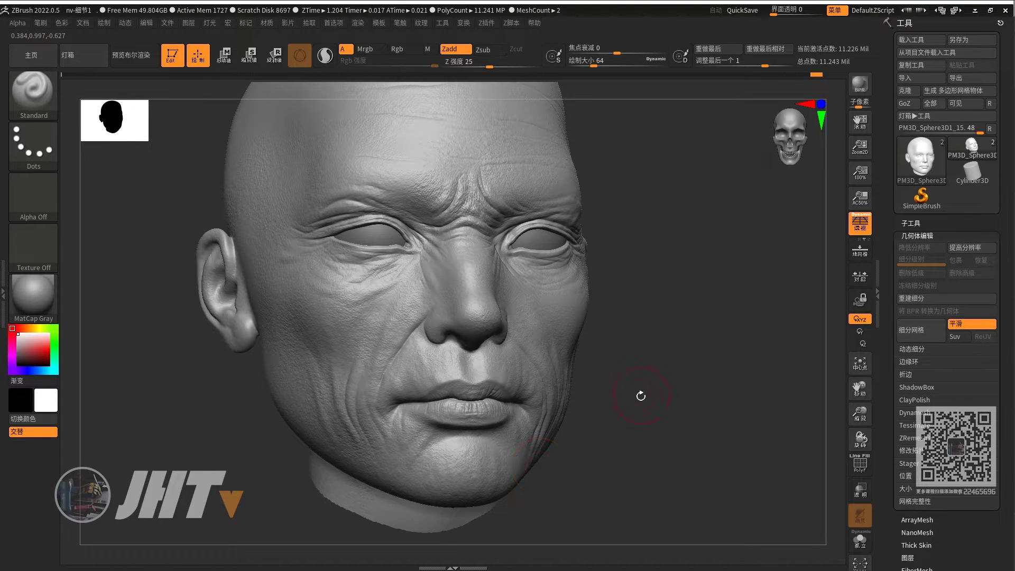
pyautogui.moveTo(640, 396)
pyautogui.mouseDown()
pyautogui.moveTo(603, 433)
pyautogui.moveTo(696, 351)
pyautogui.mouseUp()
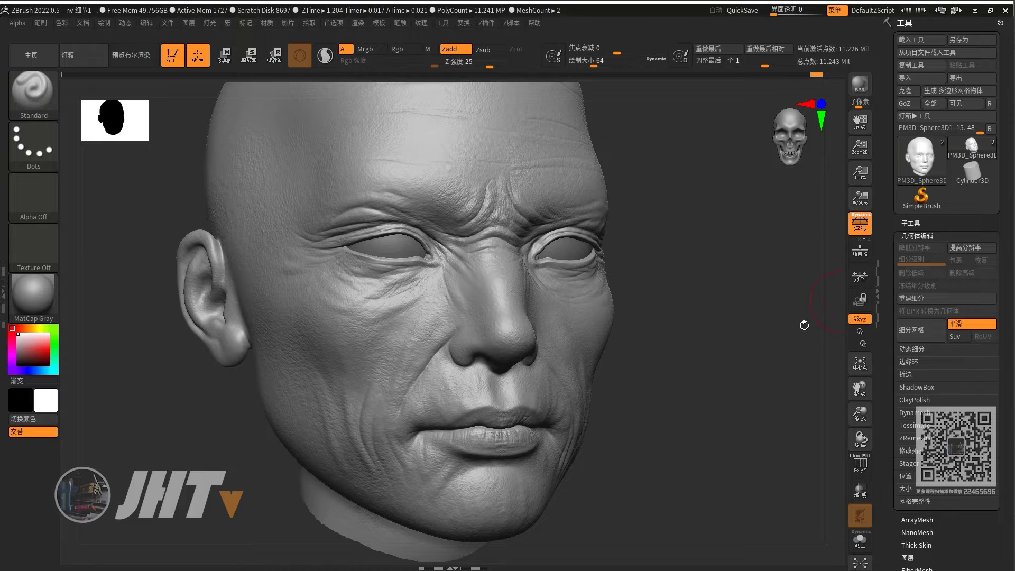
pyautogui.keyDown('shift'); pyautogui.moveTo(804, 324); pyautogui.dragTo(698, 356); pyautogui.keyUp('shift')
pyautogui.moveTo(679, 401); pyautogui.dragTo(781, 246)
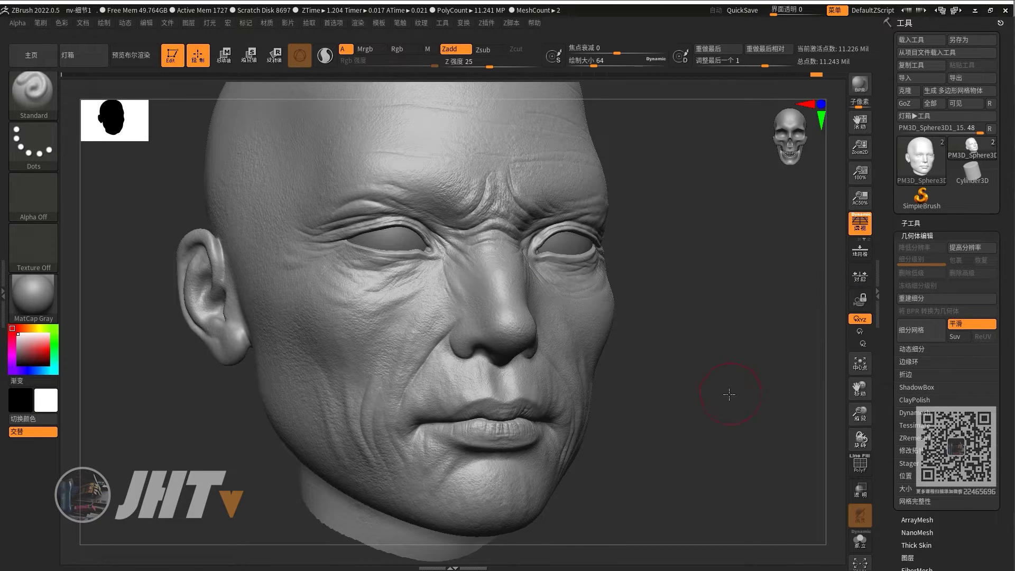
pyautogui.moveTo(729, 394); pyautogui.dragTo(798, 344)
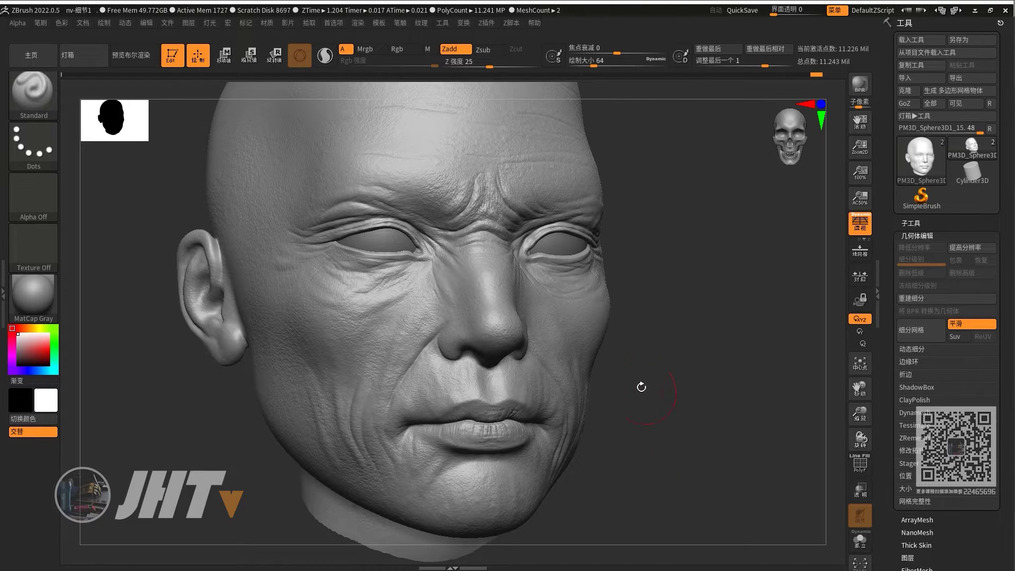
pyautogui.moveTo(642, 387); pyautogui.dragTo(597, 389)
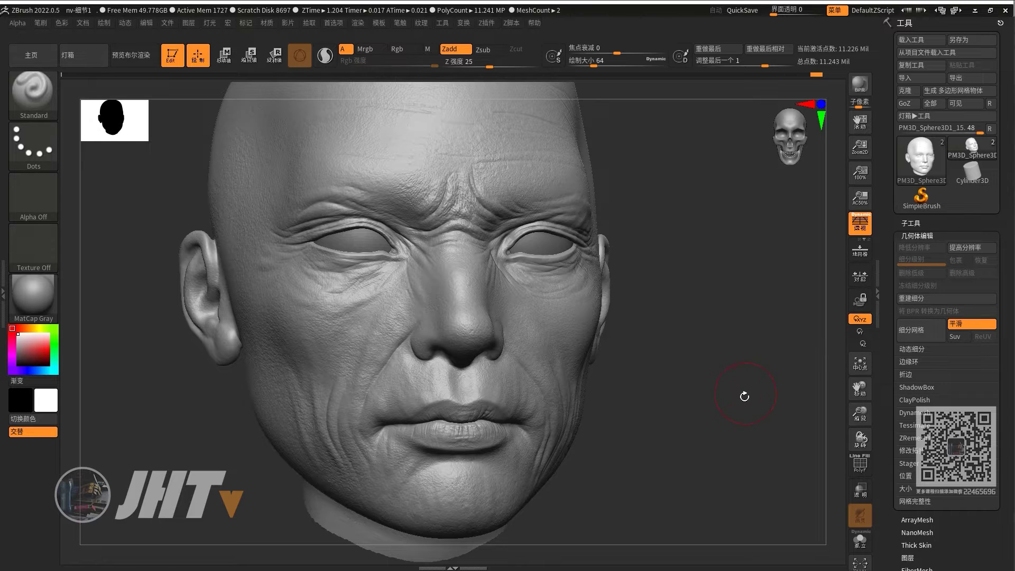
pyautogui.moveTo(745, 397); pyautogui.dragTo(718, 369)
# Step: Expand Decimation Master under ZPlugin and turn the head to a three-quarter view
pyautogui.click(485, 23)
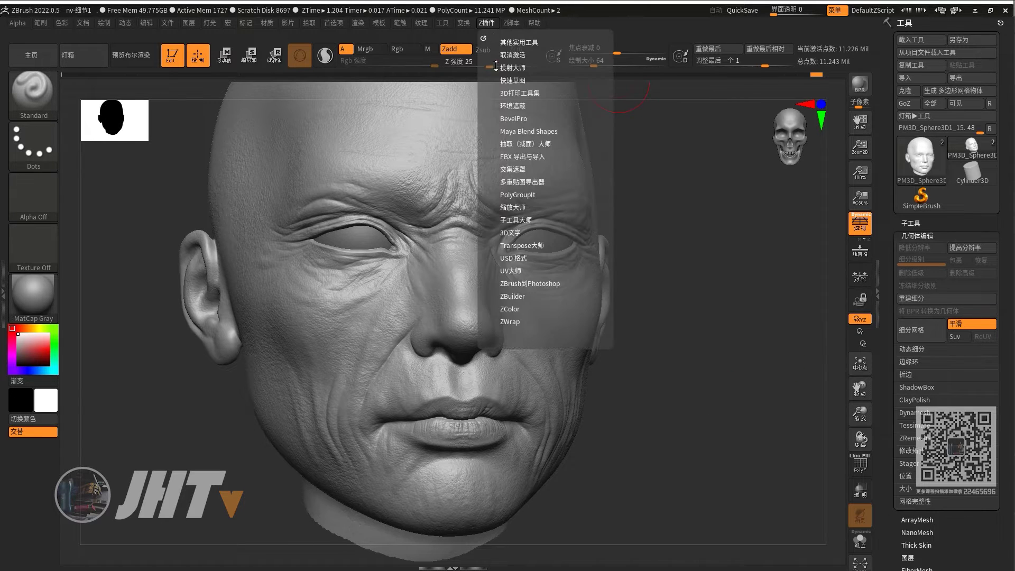
pyautogui.click(527, 145)
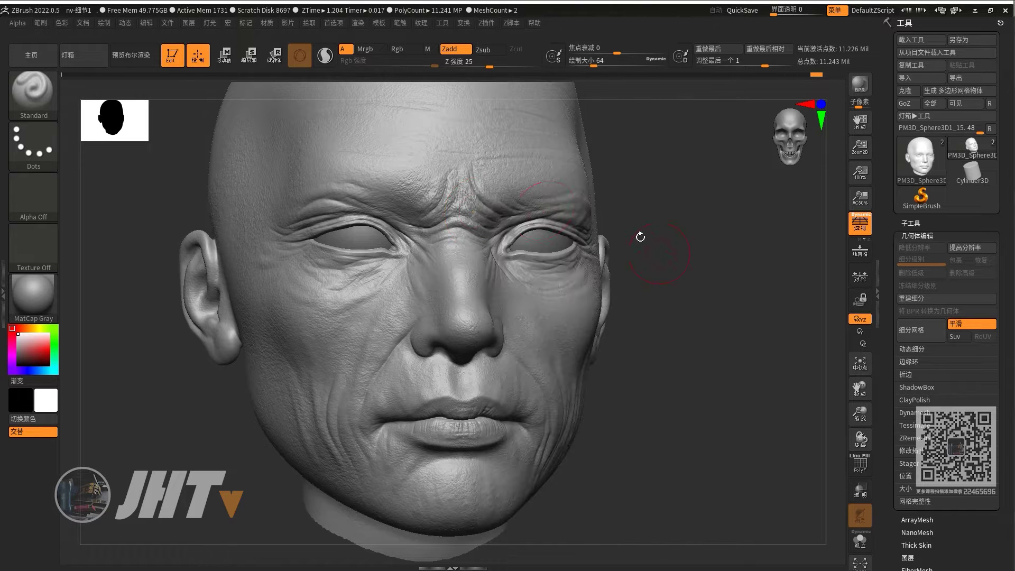
pyautogui.moveTo(684, 340); pyautogui.dragTo(700, 252)
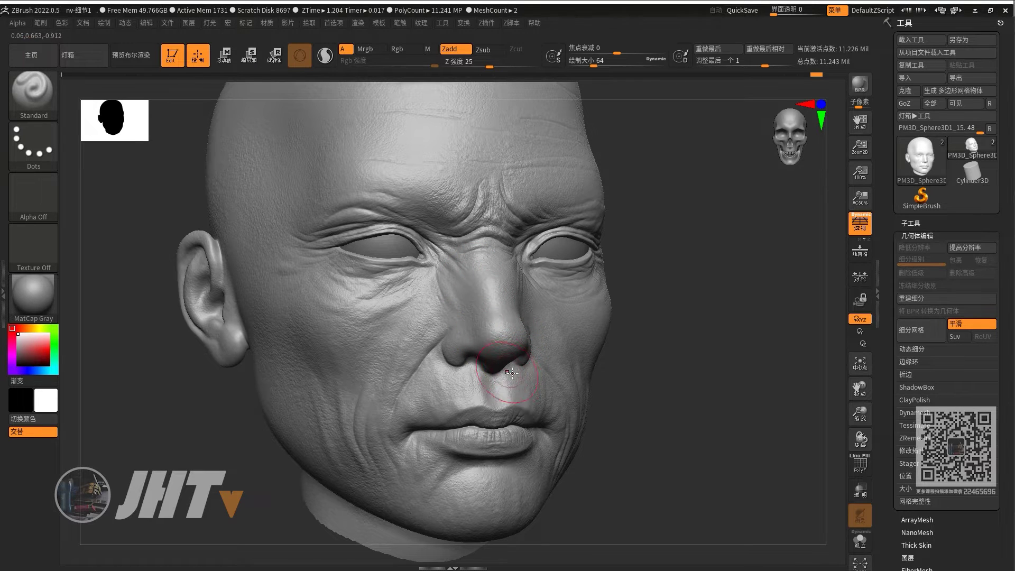
pyautogui.moveTo(641, 404)
pyautogui.mouseDown()
pyautogui.moveTo(600, 425)
pyautogui.moveTo(639, 435)
pyautogui.mouseUp()
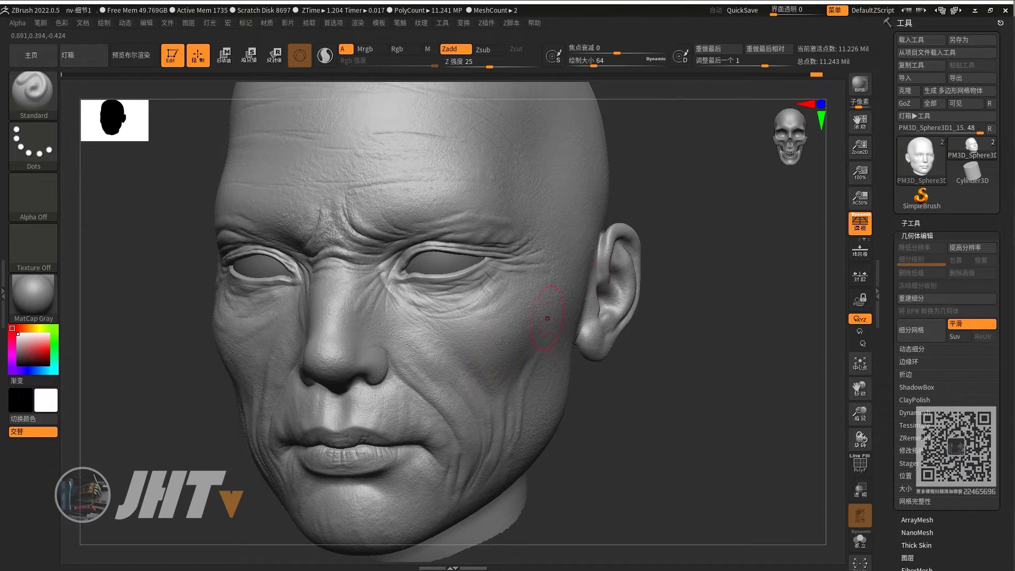
pyautogui.moveTo(594, 424); pyautogui.dragTo(626, 404)
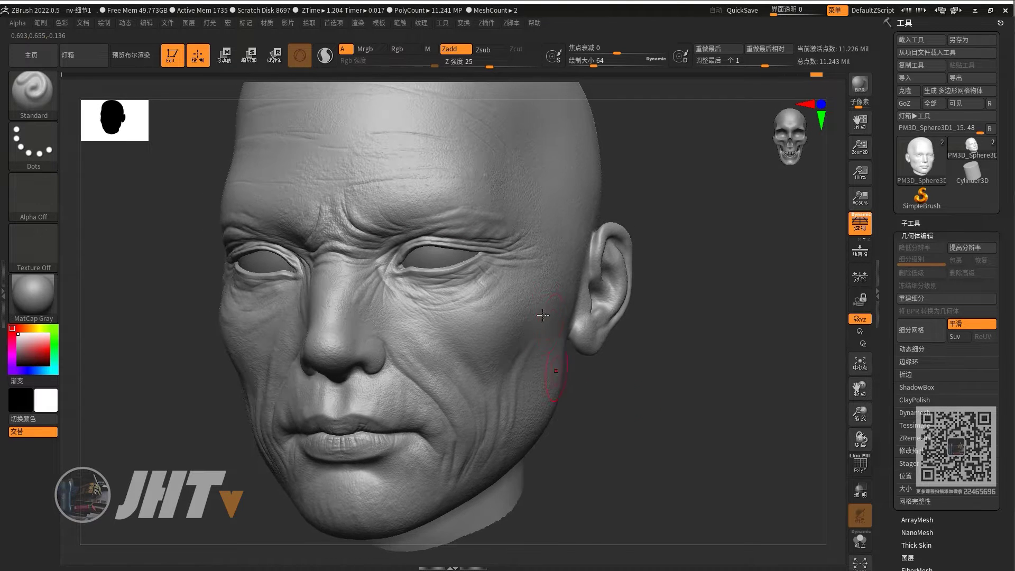
pyautogui.click(910, 223)
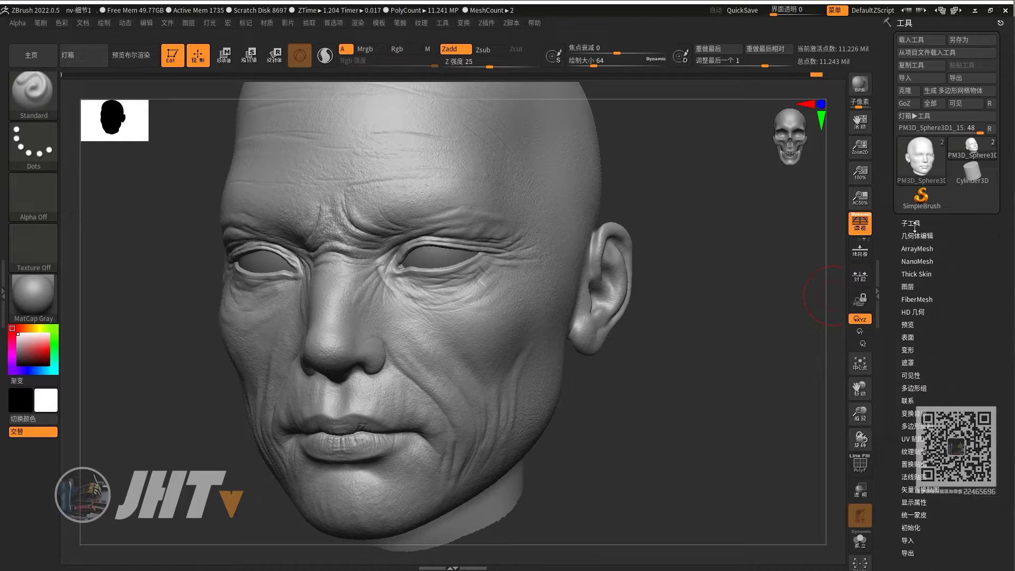
pyautogui.moveTo(890, 172); pyautogui.dragTo(890, 265)
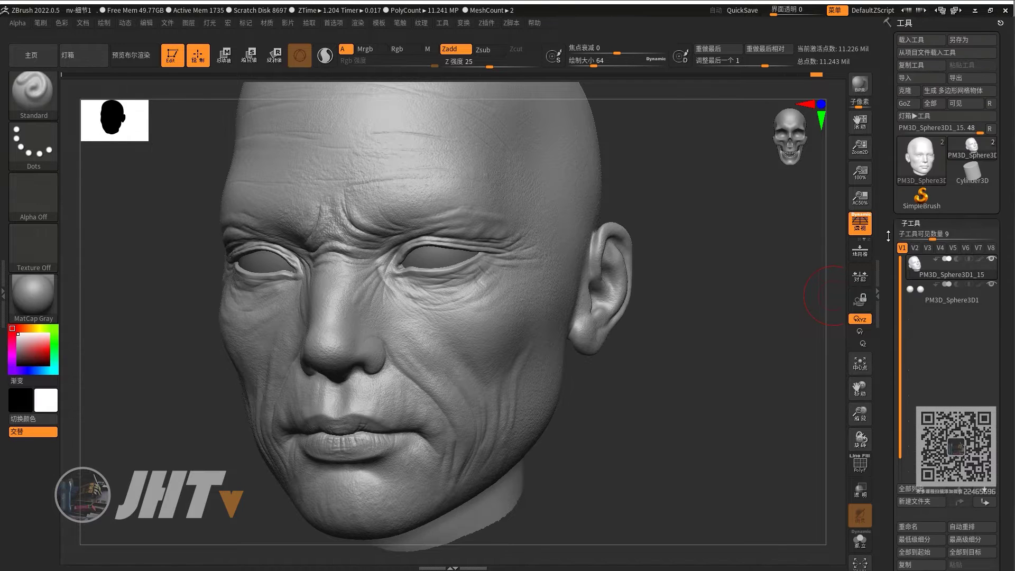
pyautogui.click(931, 266)
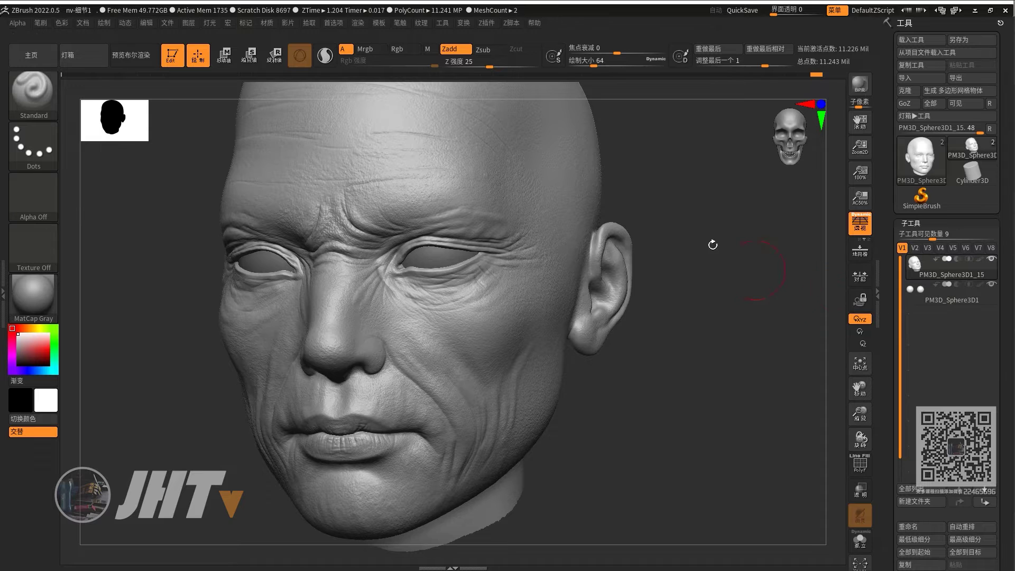
pyautogui.click(487, 24)
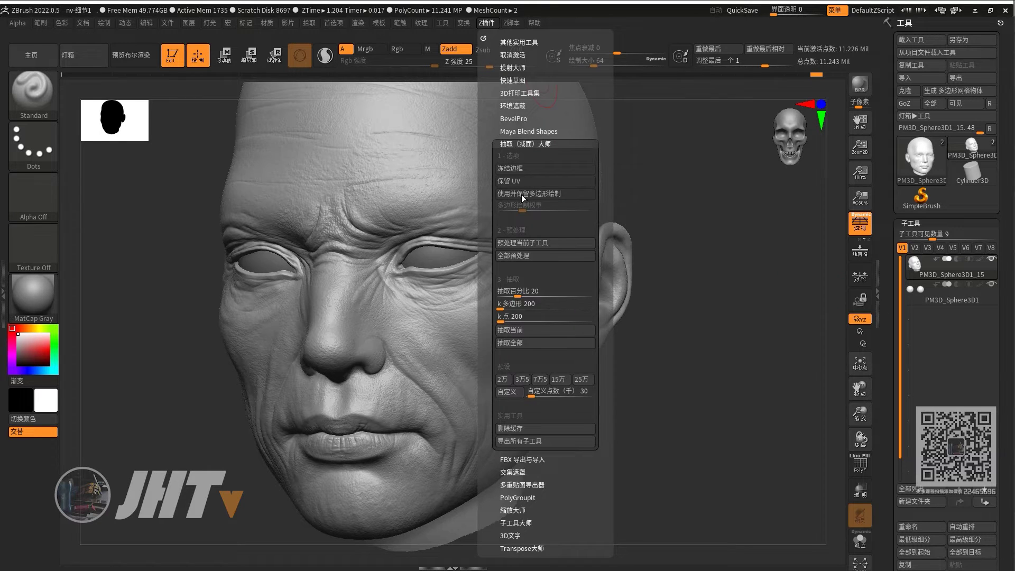
pyautogui.click(522, 143)
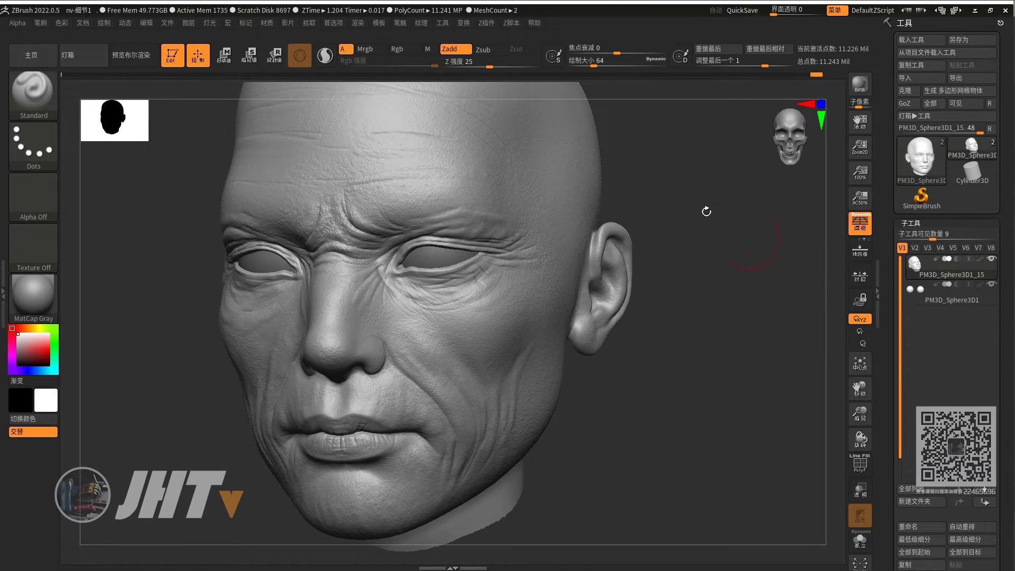
pyautogui.click(484, 22)
pyautogui.moveTo(624, 379)
pyautogui.mouseDown()
pyautogui.moveTo(786, 462)
pyautogui.moveTo(732, 431)
pyautogui.mouseUp()
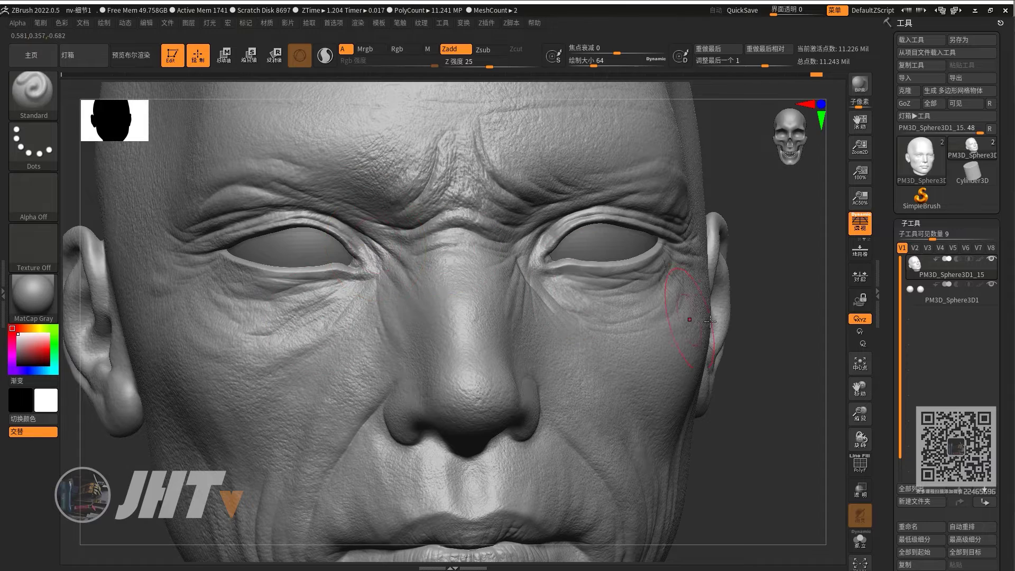
pyautogui.moveTo(771, 227); pyautogui.dragTo(814, 228)
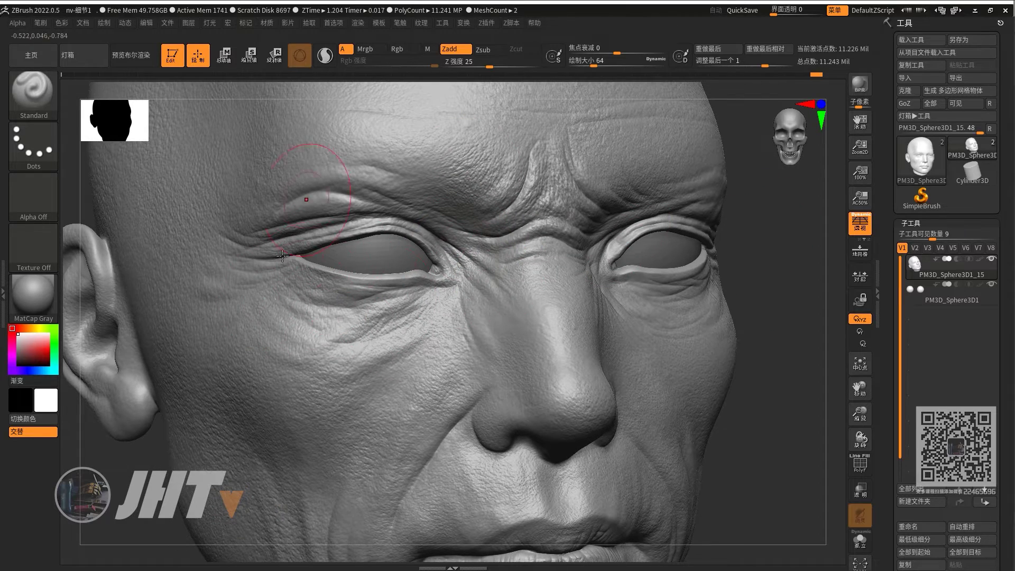
pyautogui.moveTo(787, 356)
pyautogui.mouseDown()
pyautogui.moveTo(769, 357)
pyautogui.moveTo(754, 421)
pyautogui.moveTo(764, 407)
pyautogui.mouseUp()
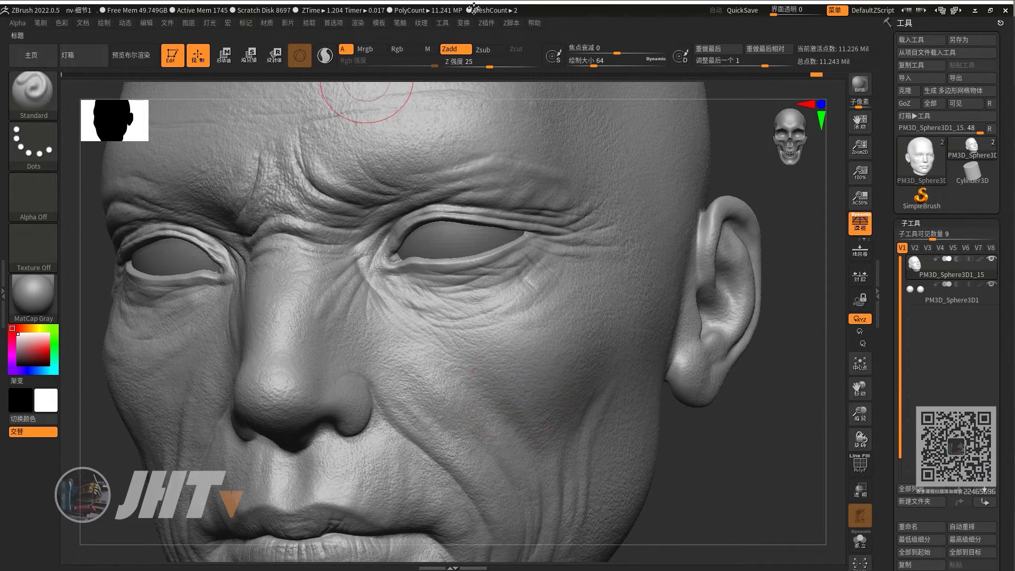
# Step: Run Decimation Master's Pre-process Current on the high-poly head, then reframe the whole face
pyautogui.click(486, 23)
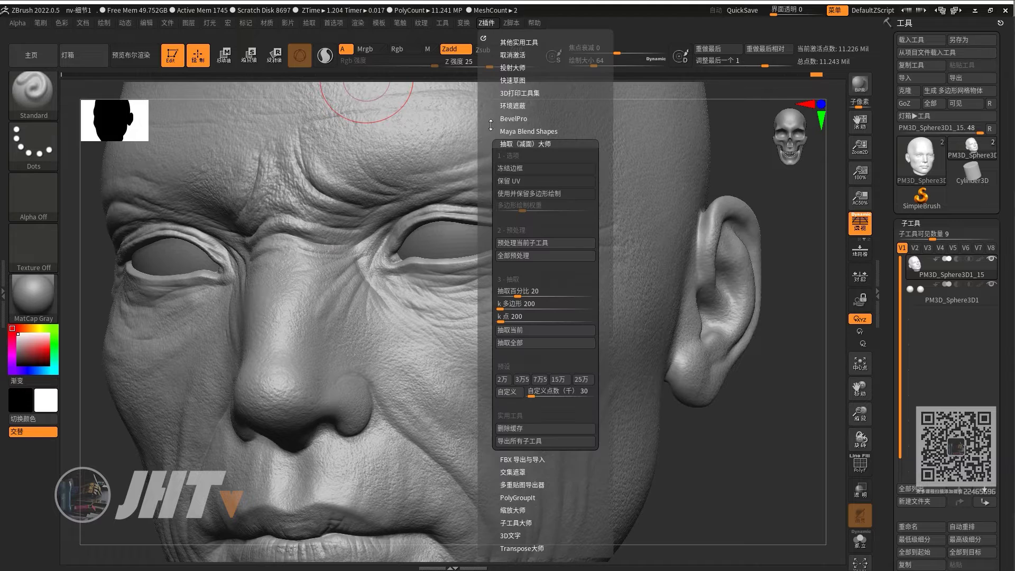
pyautogui.click(538, 244)
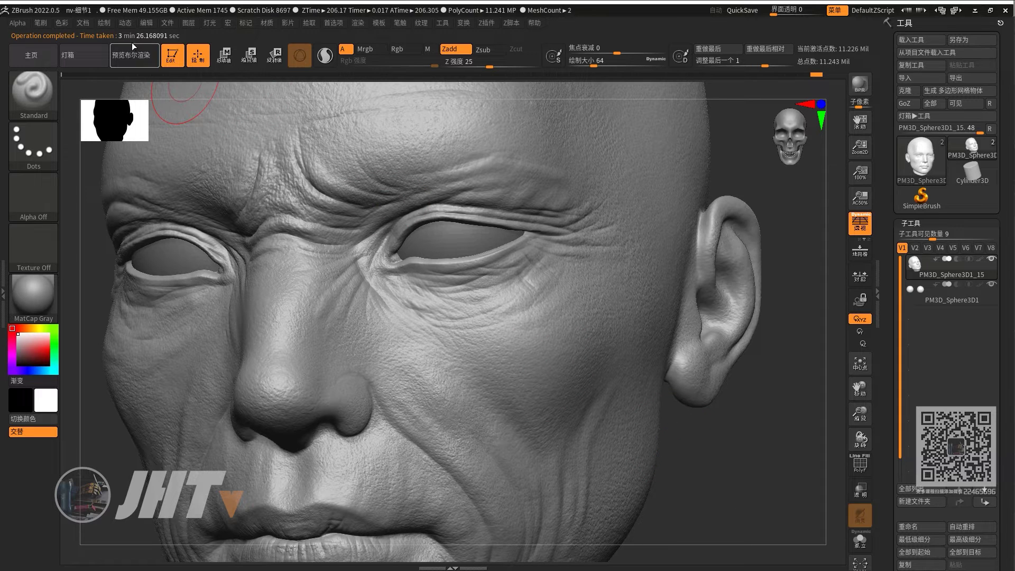
pyautogui.moveTo(727, 482)
pyautogui.mouseDown()
pyautogui.moveTo(748, 461)
pyautogui.moveTo(729, 442)
pyautogui.moveTo(571, 426)
pyautogui.mouseUp()
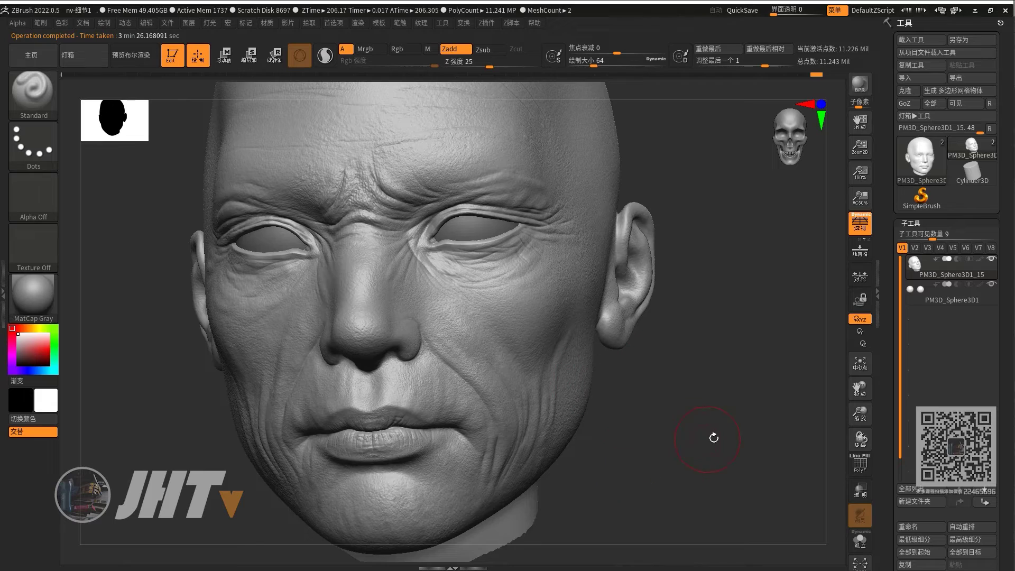
pyautogui.moveTo(714, 435)
pyautogui.mouseDown()
pyautogui.moveTo(713, 459)
pyautogui.moveTo(671, 471)
pyautogui.moveTo(568, 434)
pyautogui.moveTo(675, 419)
pyautogui.moveTo(698, 442)
pyautogui.moveTo(669, 408)
pyautogui.mouseUp()
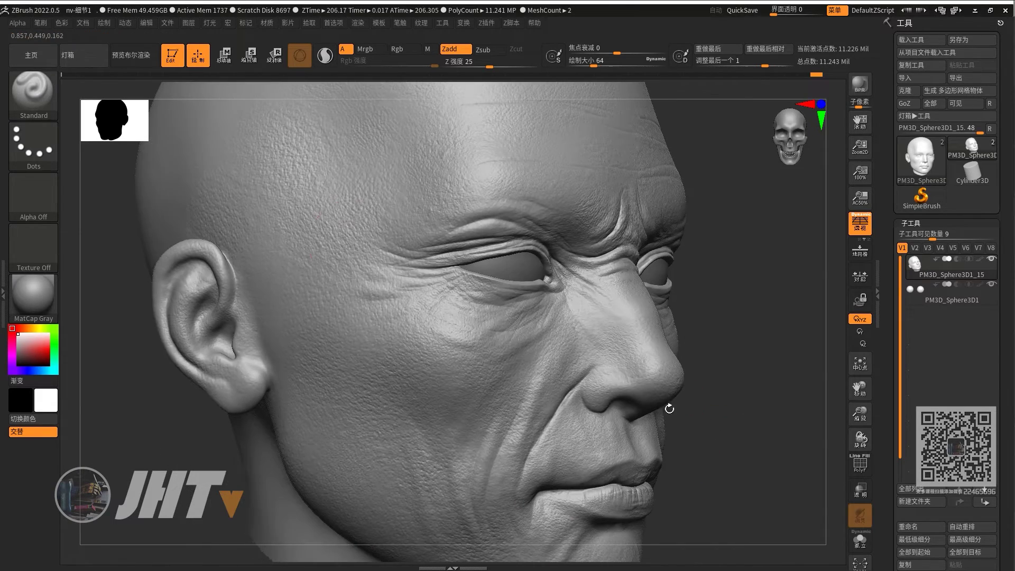
# Step: Rotate the head through profile and three-quarter views, then show Decimation Master at 20%
pyautogui.moveTo(751, 439)
pyautogui.mouseDown()
pyautogui.moveTo(738, 445)
pyautogui.moveTo(740, 385)
pyautogui.moveTo(714, 370)
pyautogui.mouseUp()
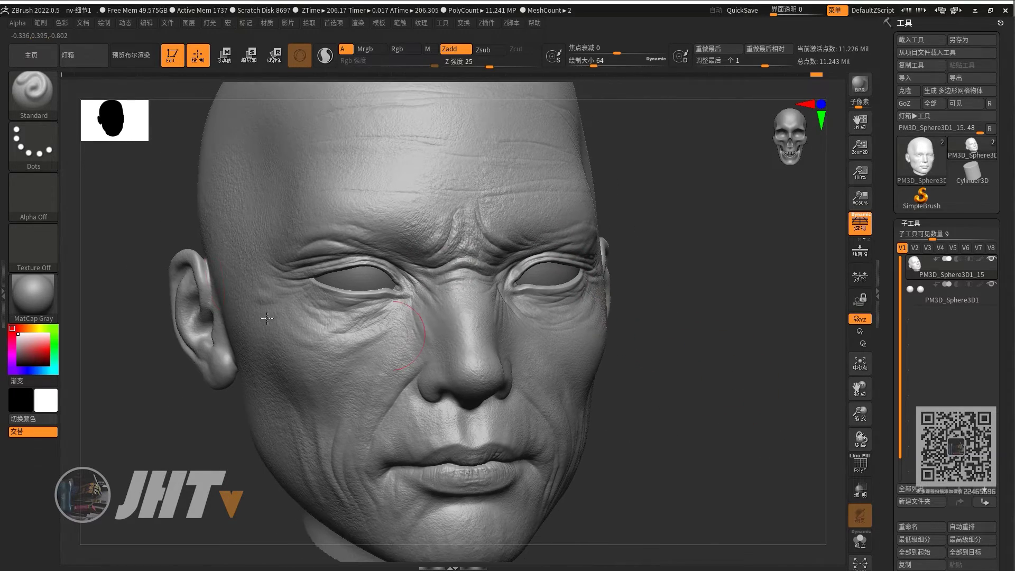
pyautogui.moveTo(675, 413)
pyautogui.mouseDown()
pyautogui.moveTo(691, 403)
pyautogui.moveTo(702, 430)
pyautogui.moveTo(596, 442)
pyautogui.mouseUp()
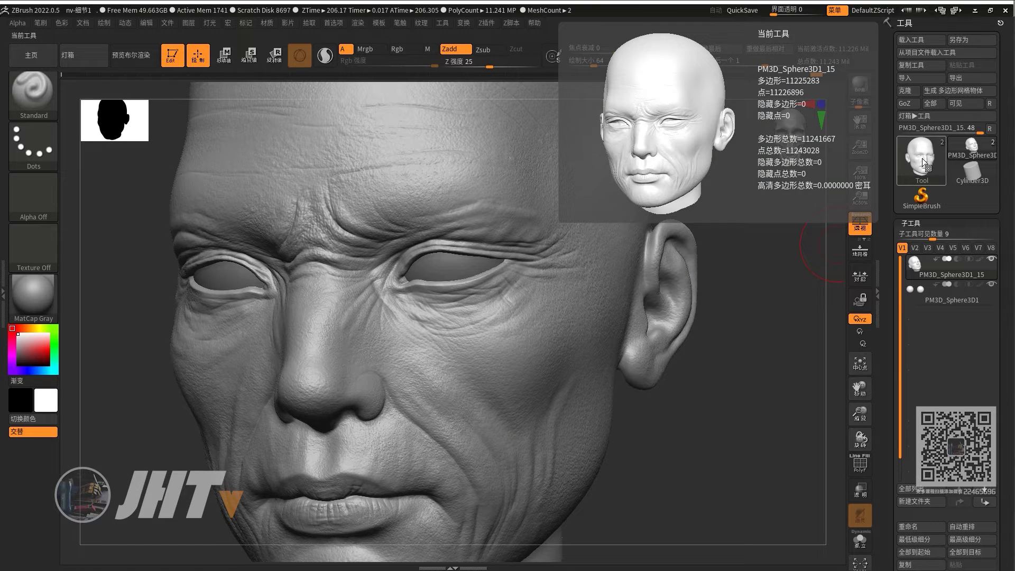
pyautogui.moveTo(921, 159)
pyautogui.moveTo(770, 333); pyautogui.dragTo(608, 98)
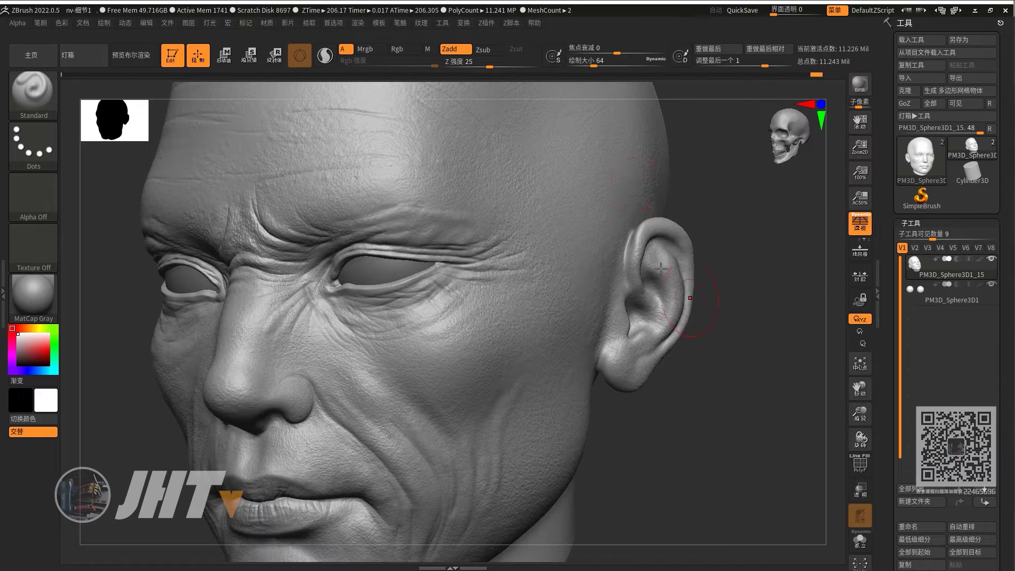
pyautogui.click(487, 23)
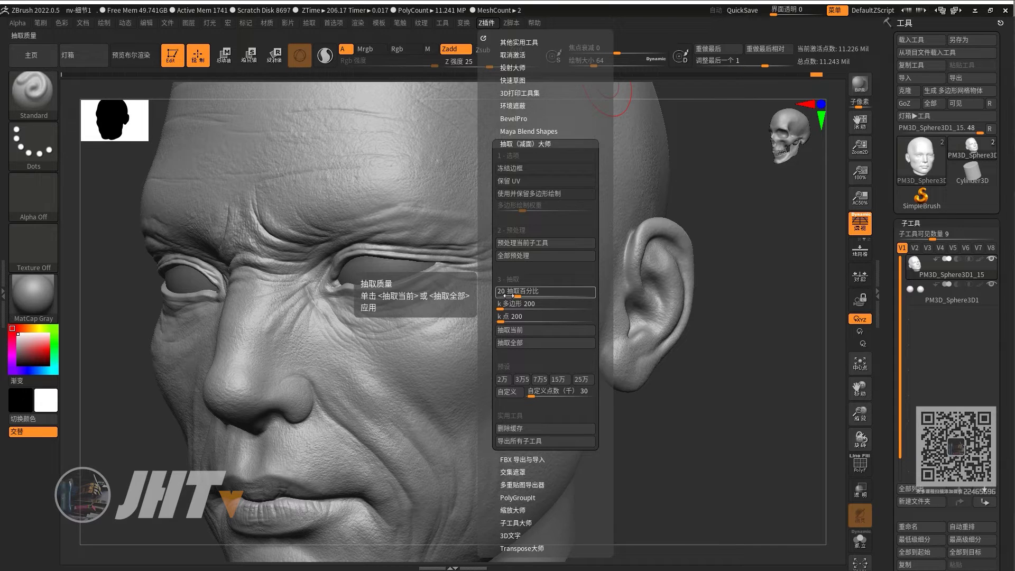
# Step: Set Decimation % to 10 and decimate the head to about 1.12 million points
pyautogui.moveTo(511, 295); pyautogui.dragTo(505, 291)
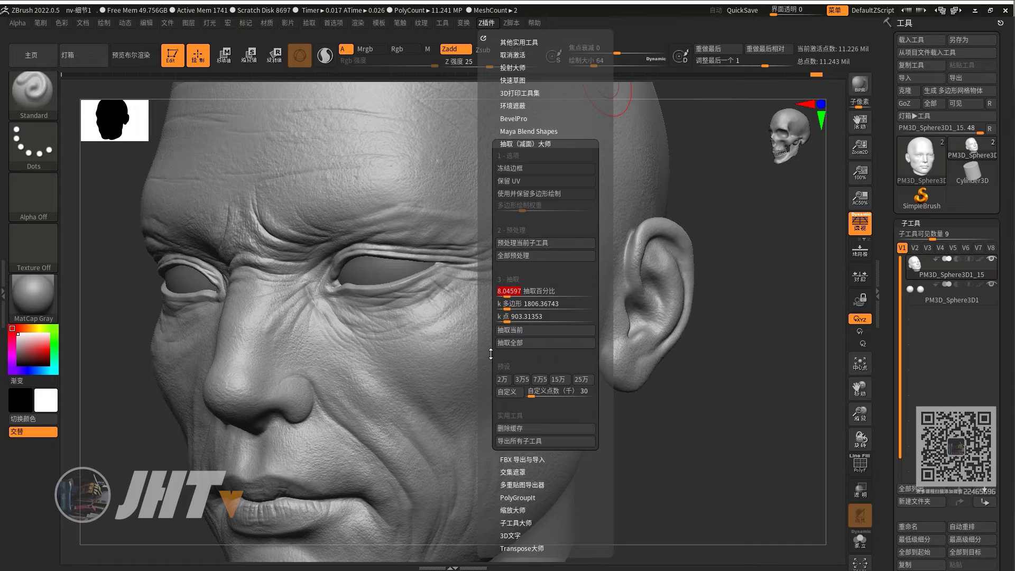
pyautogui.write('1')
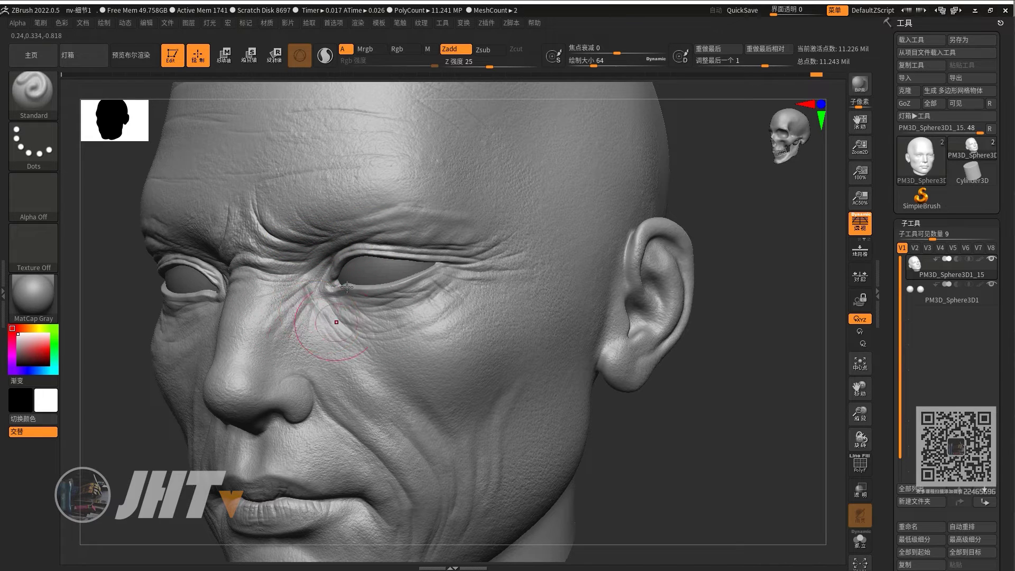
pyautogui.click(492, 23)
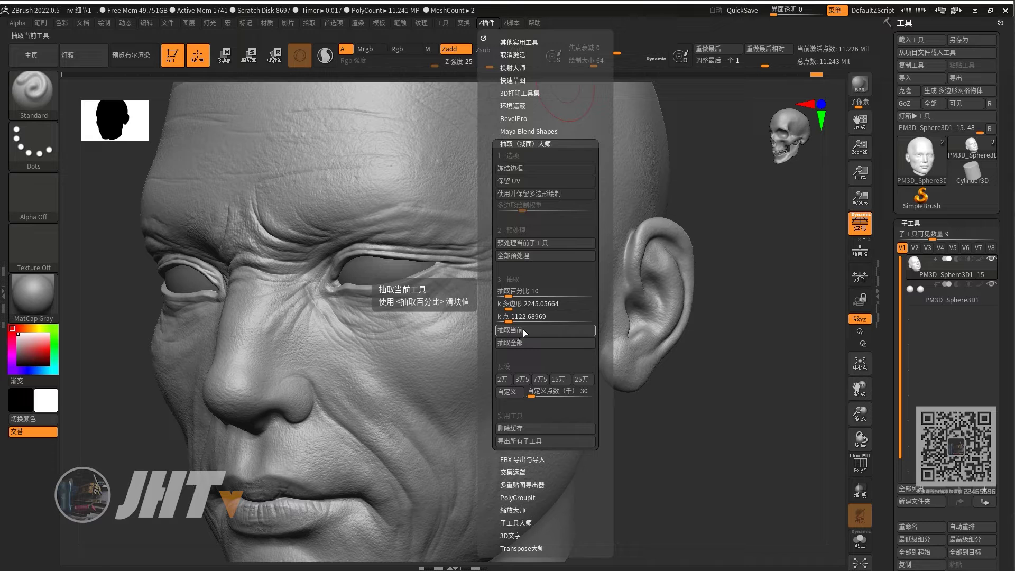
pyautogui.click(524, 331)
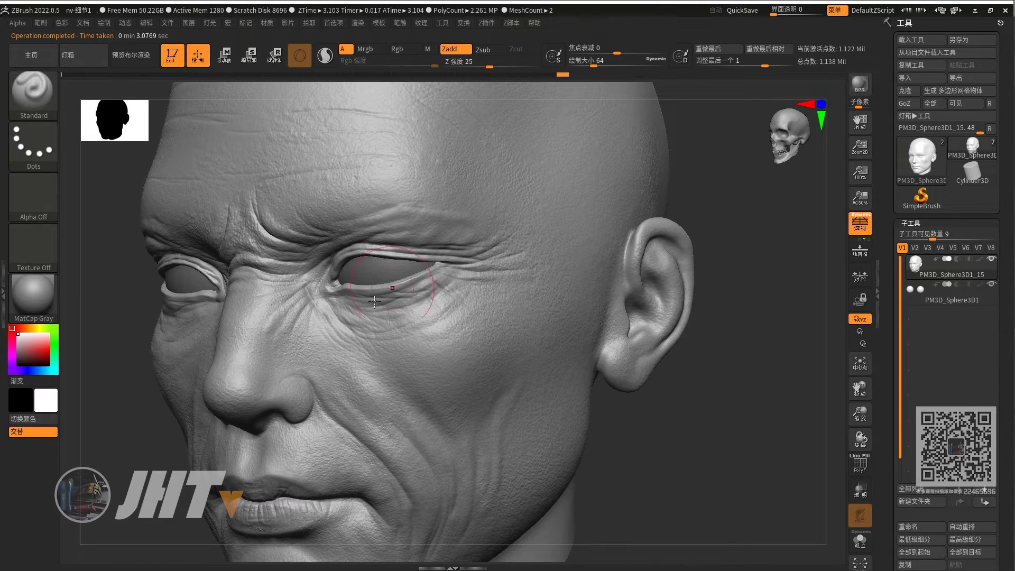
pyautogui.moveTo(689, 438); pyautogui.dragTo(469, 407)
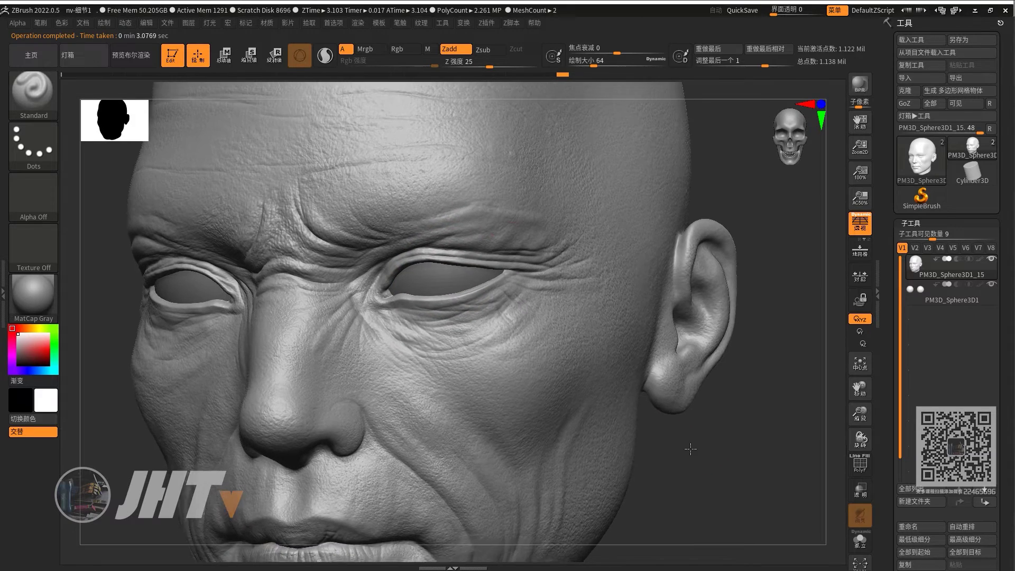
pyautogui.moveTo(728, 444)
pyautogui.mouseDown()
pyautogui.moveTo(748, 469)
pyautogui.moveTo(608, 364)
pyautogui.mouseUp()
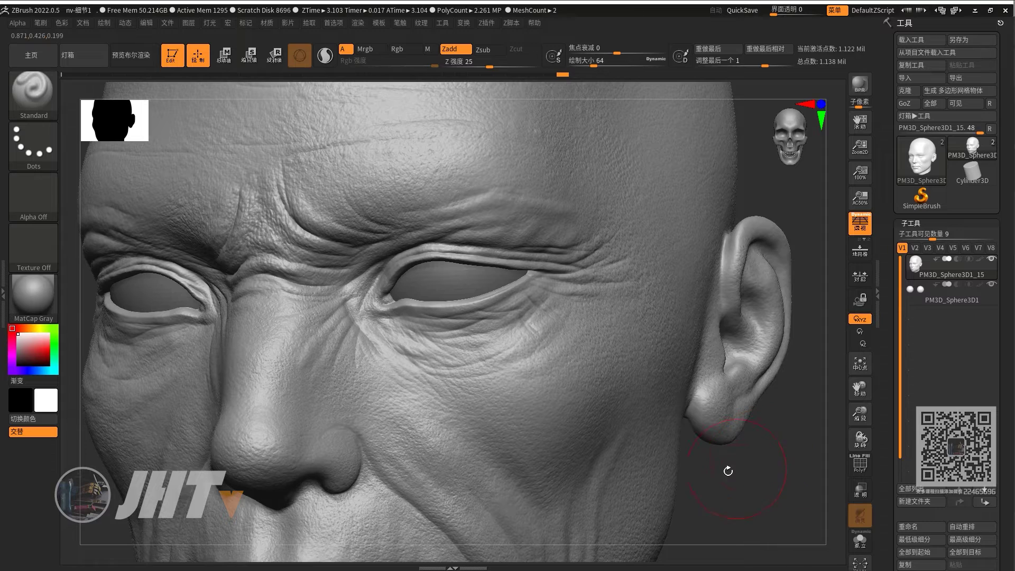
pyautogui.moveTo(745, 460)
pyautogui.mouseDown()
pyautogui.moveTo(735, 448)
pyautogui.moveTo(664, 467)
pyautogui.moveTo(677, 469)
pyautogui.moveTo(687, 396)
pyautogui.mouseUp()
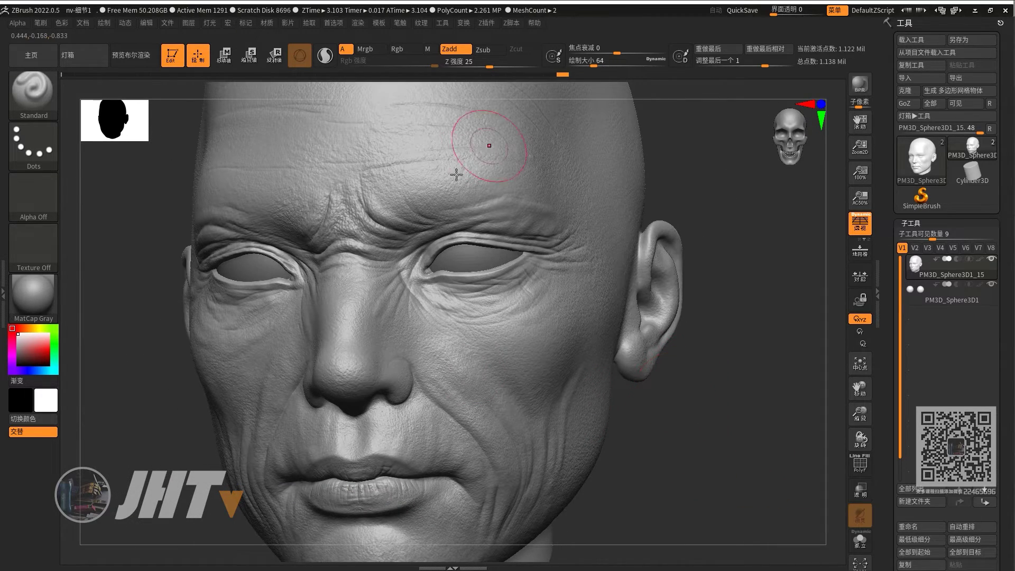
# Step: Set Decimation % to 5 and decimate the head again, down to 561,344 points
pyautogui.click(485, 24)
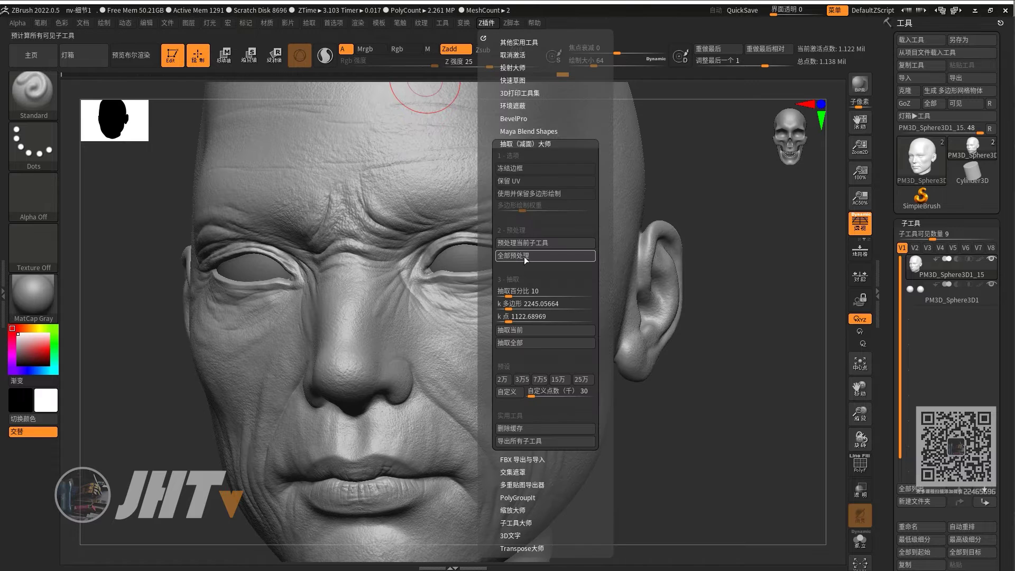
pyautogui.moveTo(510, 295); pyautogui.dragTo(506, 297)
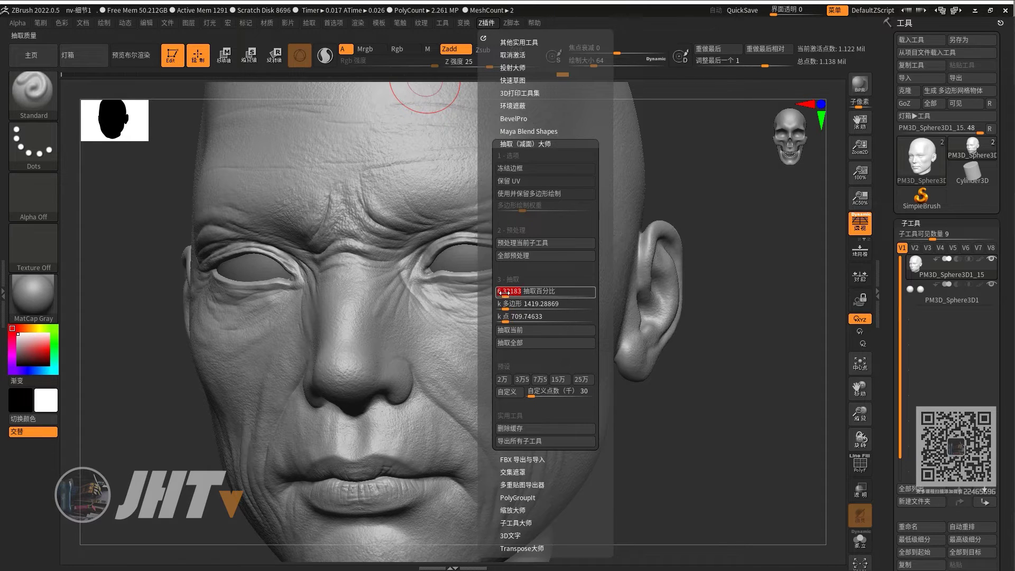
pyautogui.write('5')
pyautogui.press('Return')
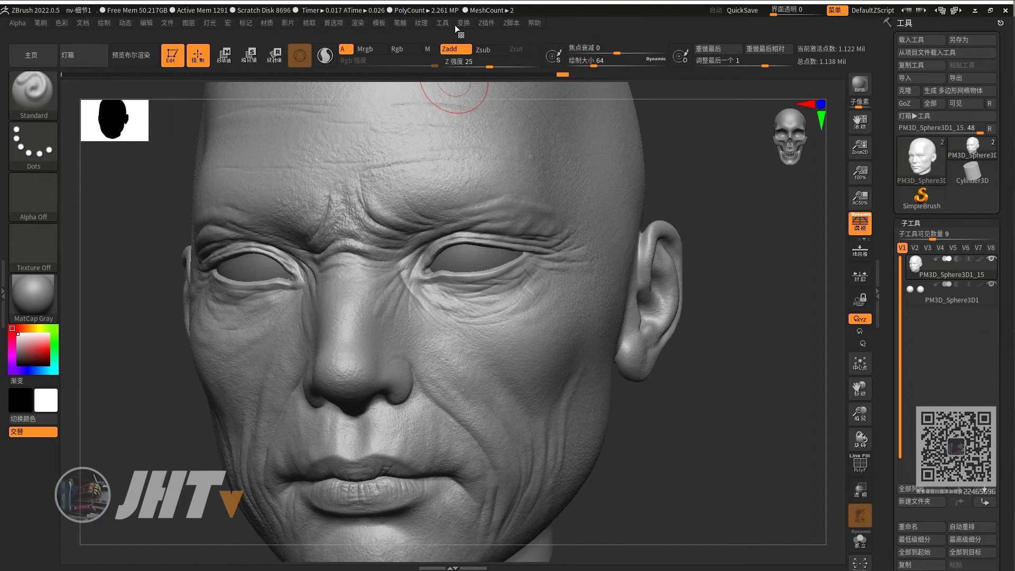
pyautogui.click(487, 25)
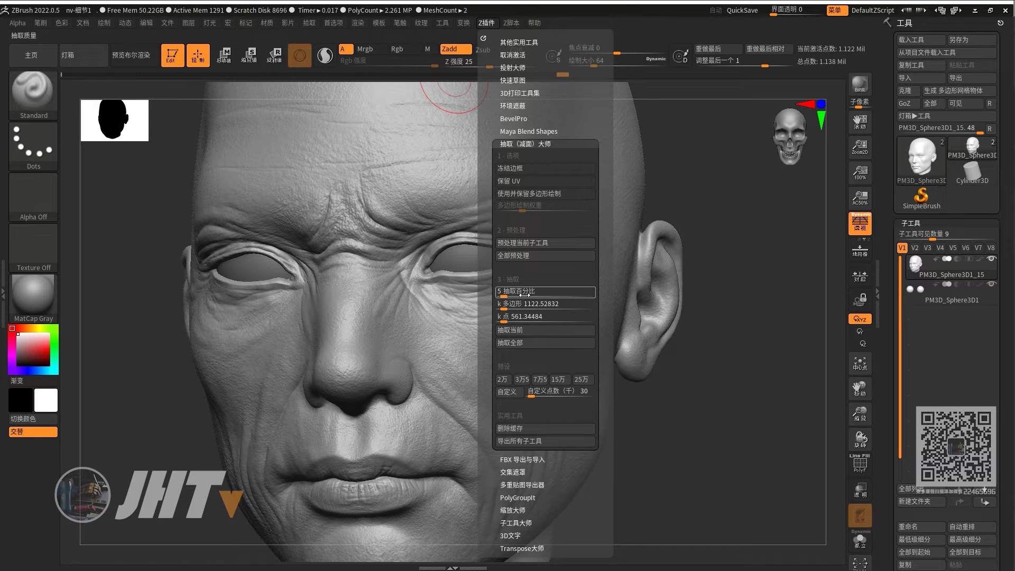
pyautogui.click(528, 328)
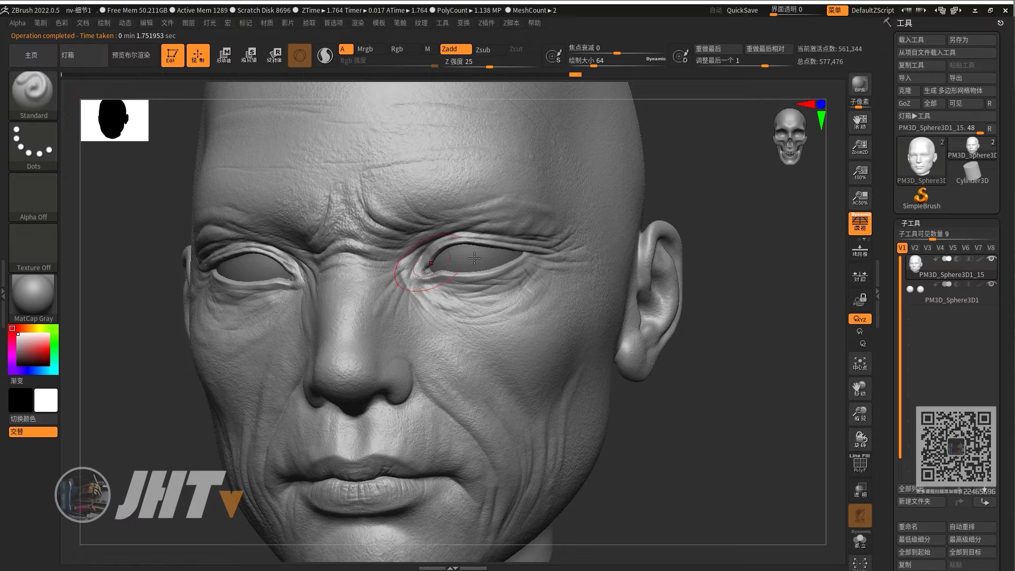
pyautogui.moveTo(710, 417); pyautogui.dragTo(514, 371)
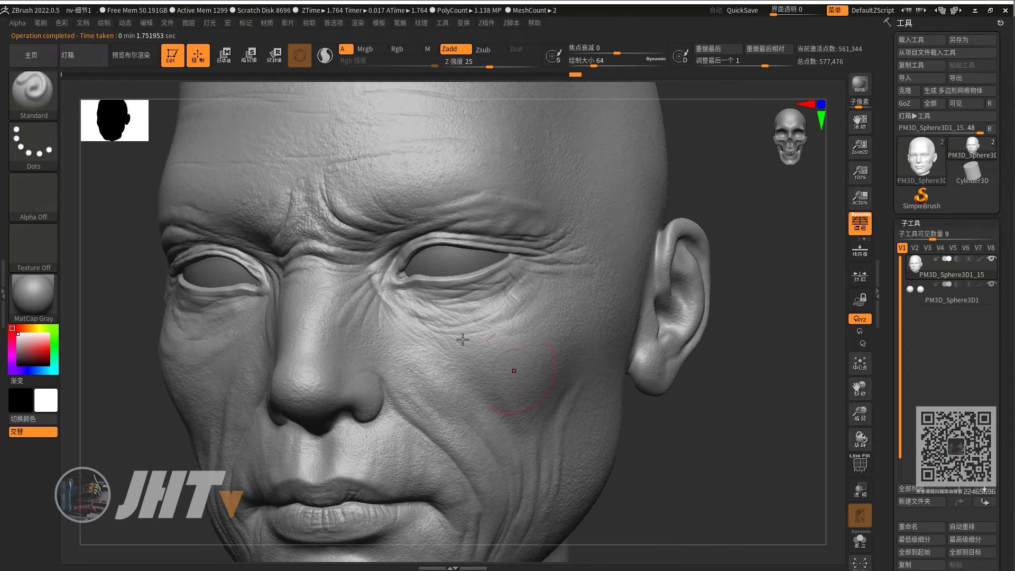
pyautogui.moveTo(921, 158)
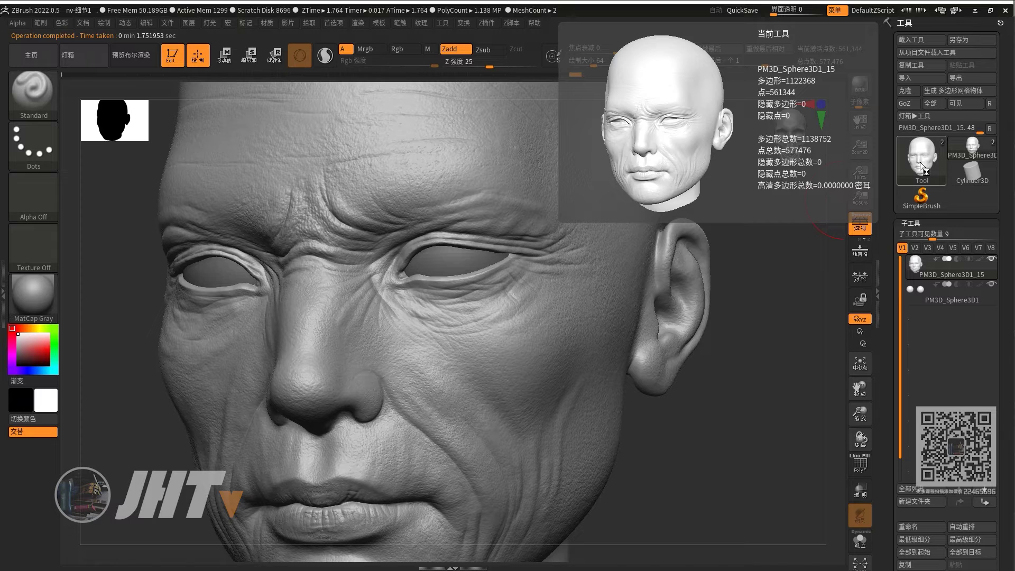
pyautogui.moveTo(714, 414)
pyautogui.mouseDown()
pyautogui.moveTo(725, 447)
pyautogui.moveTo(639, 420)
pyautogui.mouseUp()
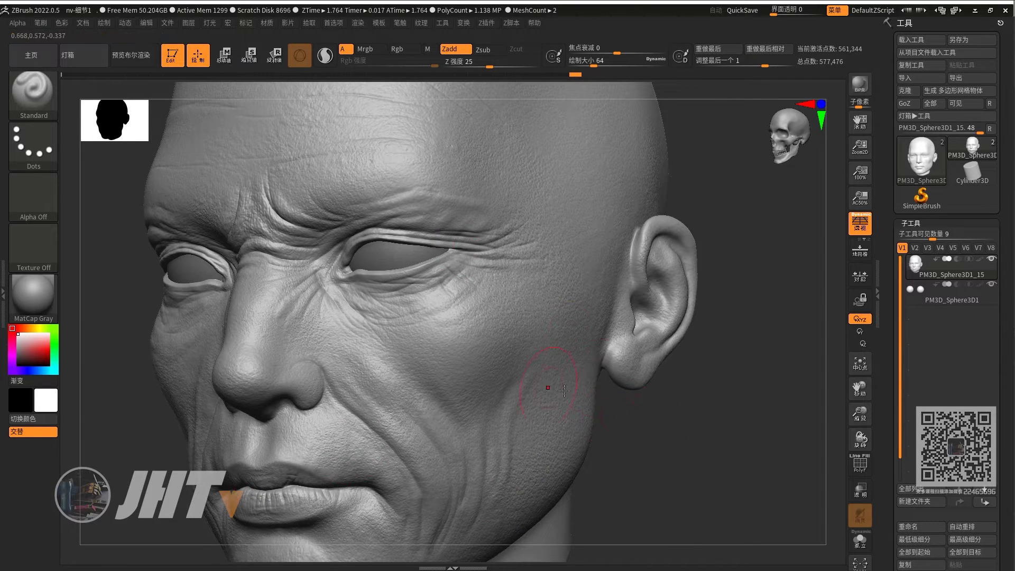
pyautogui.moveTo(696, 437); pyautogui.dragTo(635, 414)
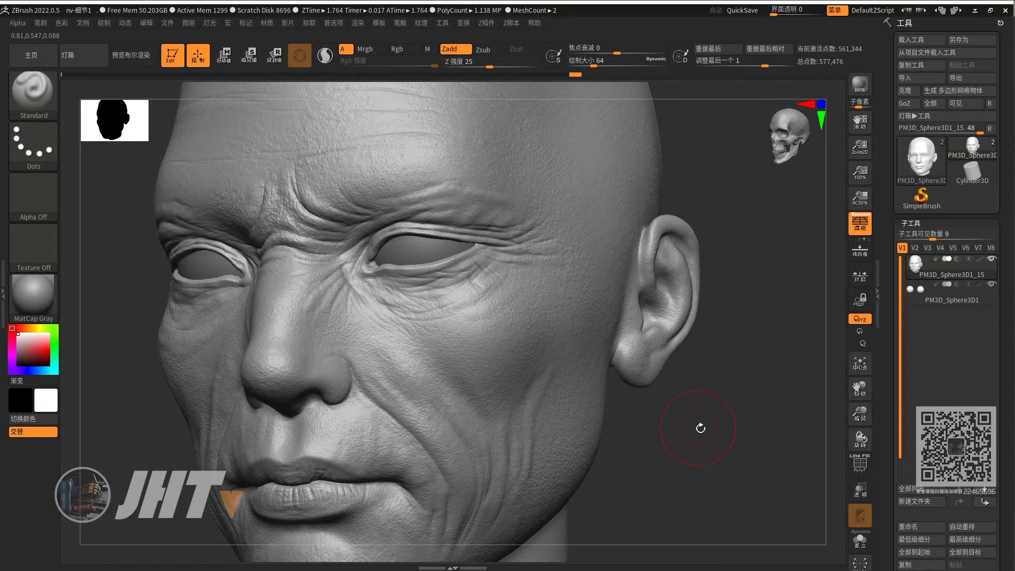
pyautogui.moveTo(692, 439); pyautogui.dragTo(679, 426)
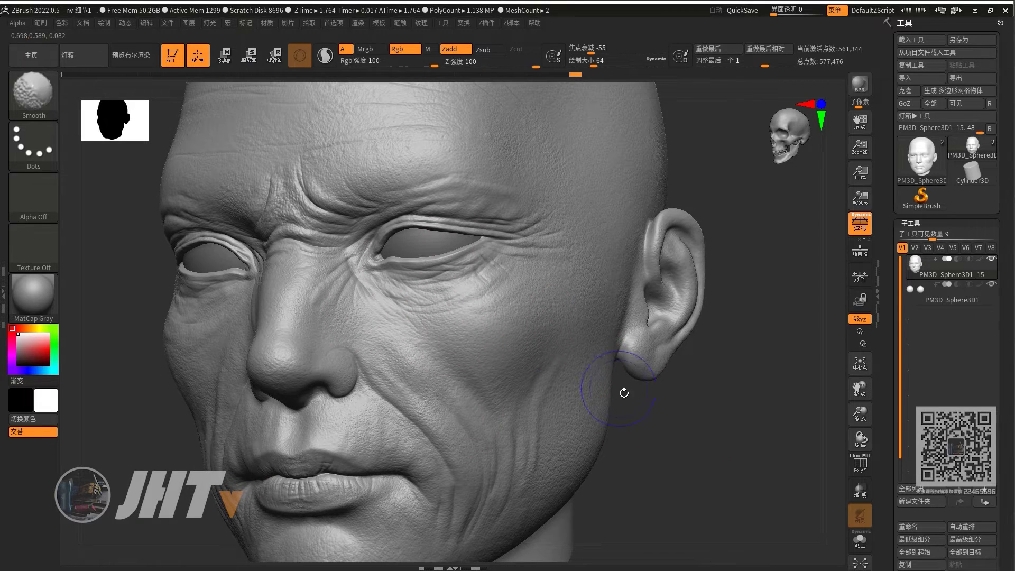
pyautogui.hotkey('shift', 'f')
pyautogui.keyDown('alt'); pyautogui.moveTo(708, 441); pyautogui.dragTo(729, 499); pyautogui.keyUp('alt')
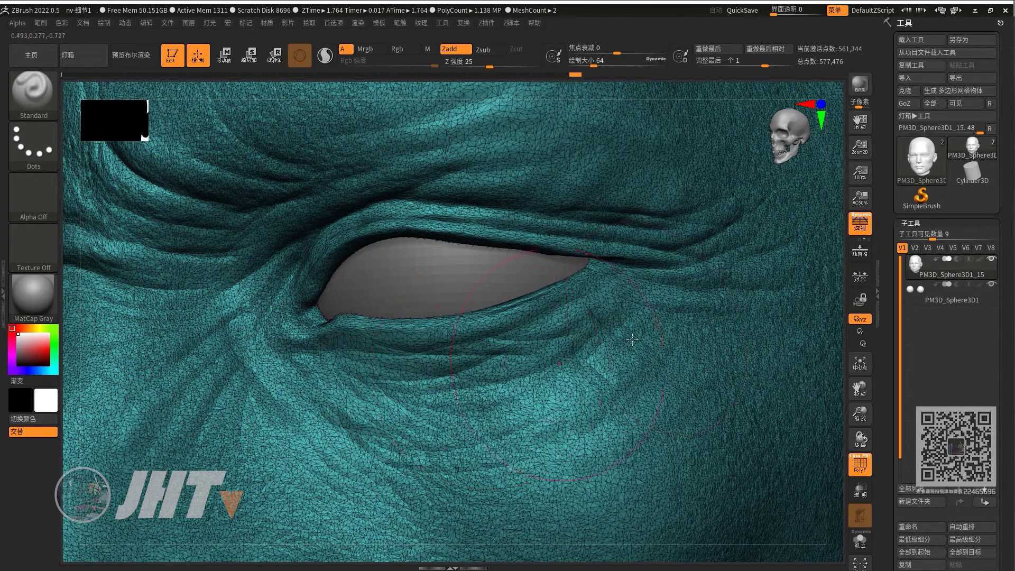
pyautogui.moveTo(837, 332)
pyautogui.keyDown('alt'); pyautogui.mouseDown()
pyautogui.moveTo(822, 279)
pyautogui.moveTo(753, 453)
pyautogui.mouseUp(); pyautogui.keyUp('alt')
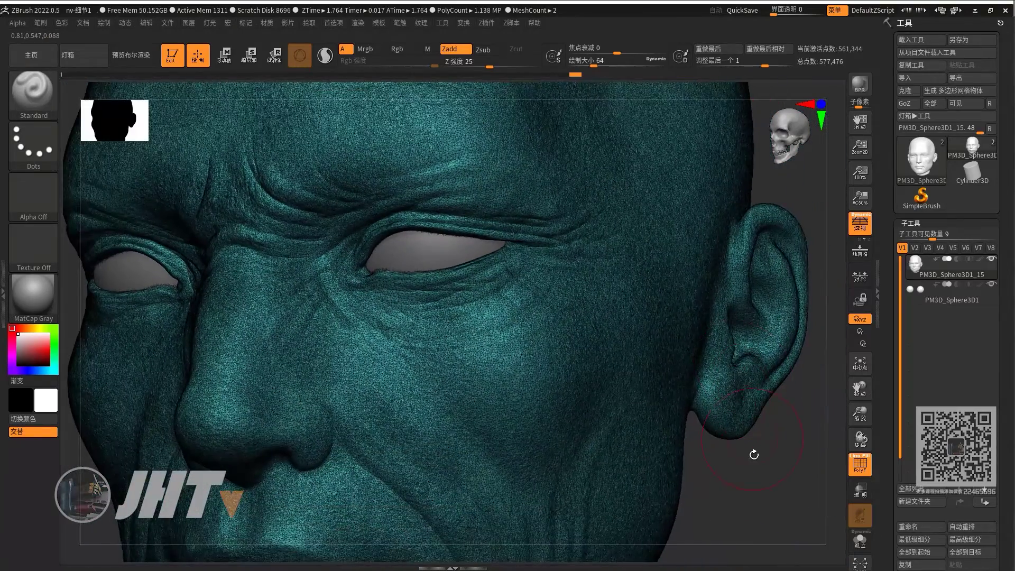
pyautogui.hotkey('shift', 'f')
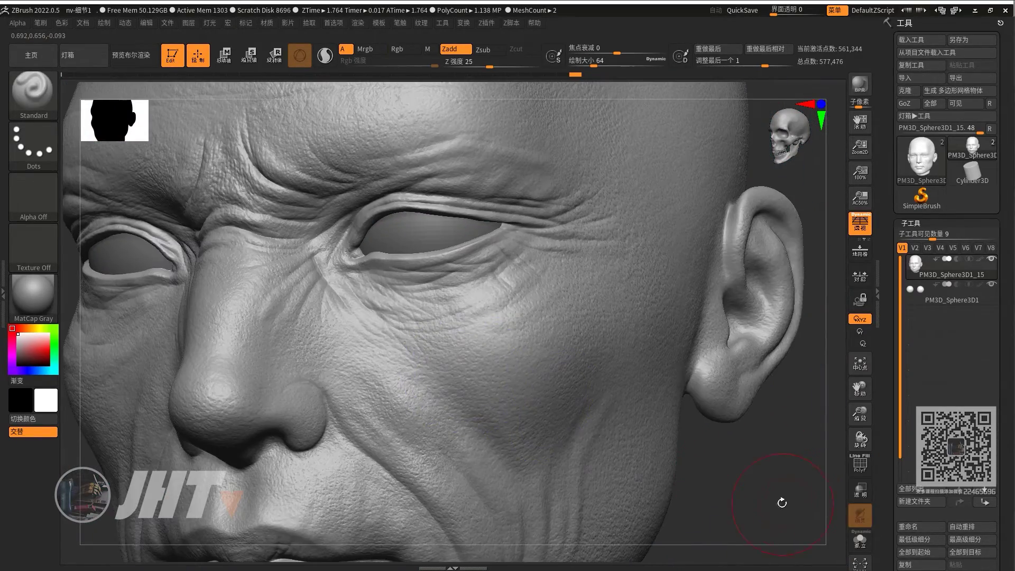
pyautogui.keyDown('alt'); pyautogui.moveTo(220, 487); pyautogui.dragTo(386, 312); pyautogui.keyUp('alt')
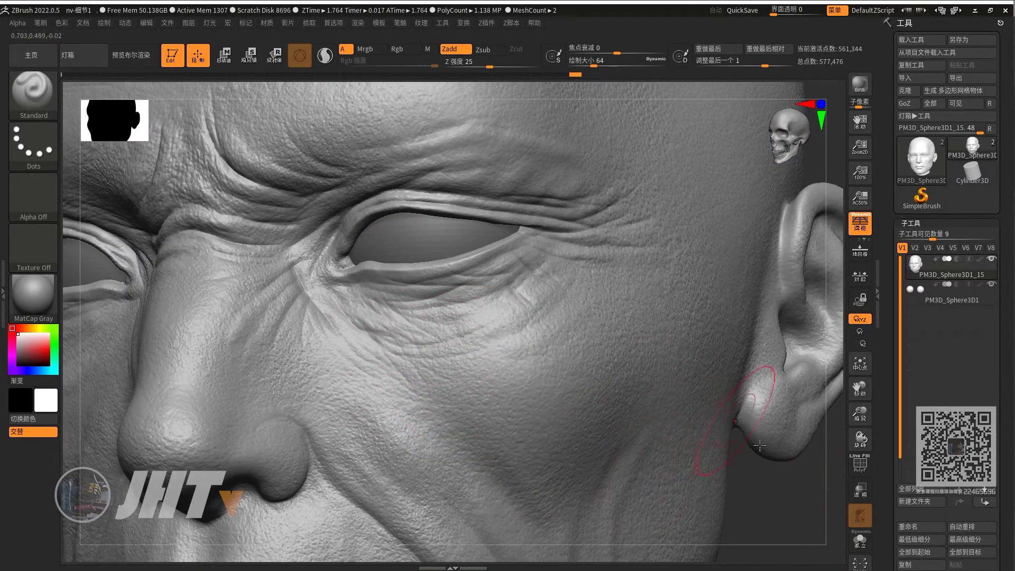
pyautogui.moveTo(776, 484)
pyautogui.mouseDown()
pyautogui.moveTo(724, 479)
pyautogui.moveTo(748, 471)
pyautogui.moveTo(753, 450)
pyautogui.moveTo(777, 462)
pyautogui.moveTo(553, 407)
pyautogui.mouseUp()
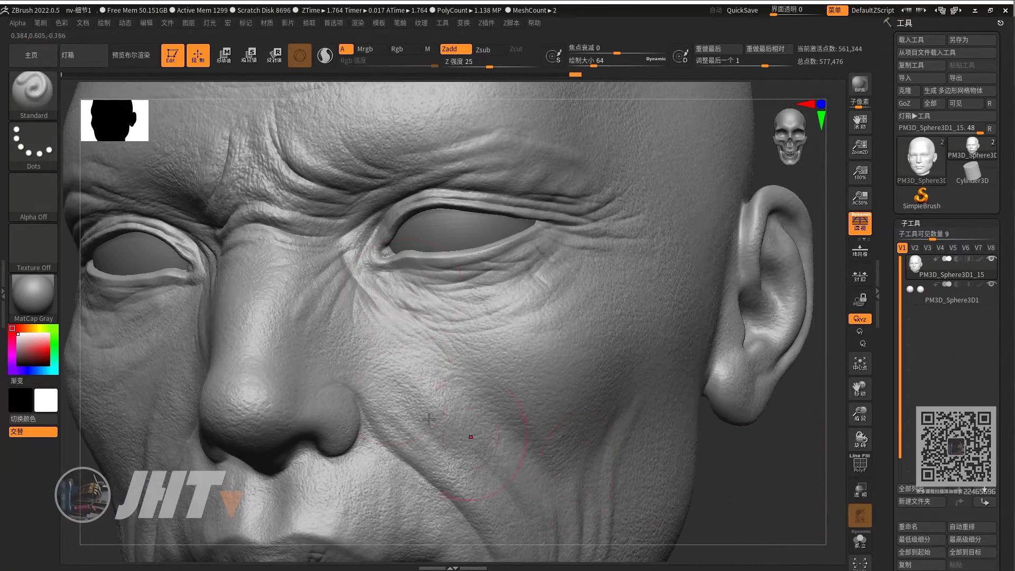
pyautogui.moveTo(734, 467)
pyautogui.mouseDown()
pyautogui.moveTo(676, 444)
pyautogui.moveTo(655, 422)
pyautogui.mouseUp()
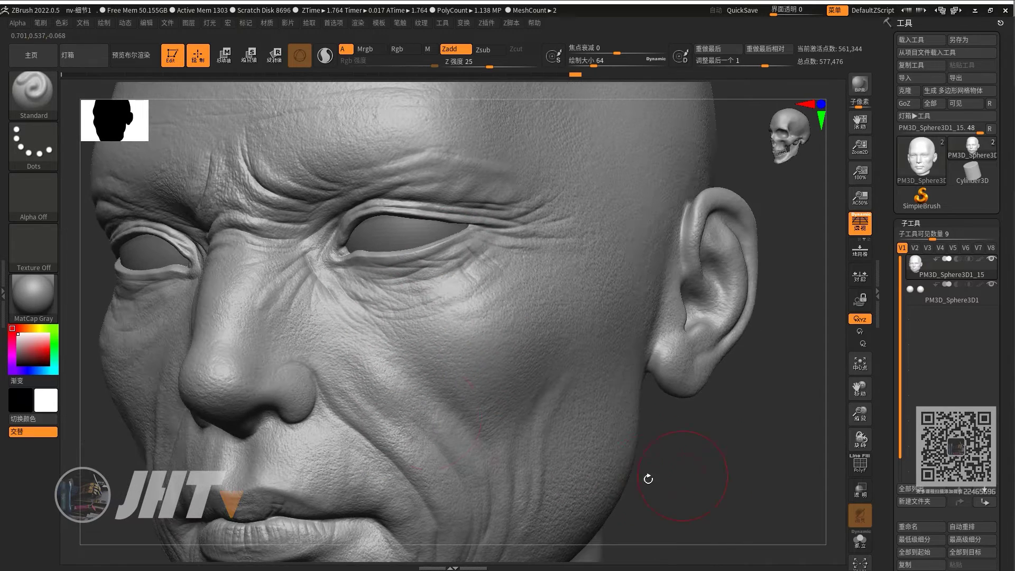
pyautogui.moveTo(705, 474); pyautogui.dragTo(600, 350)
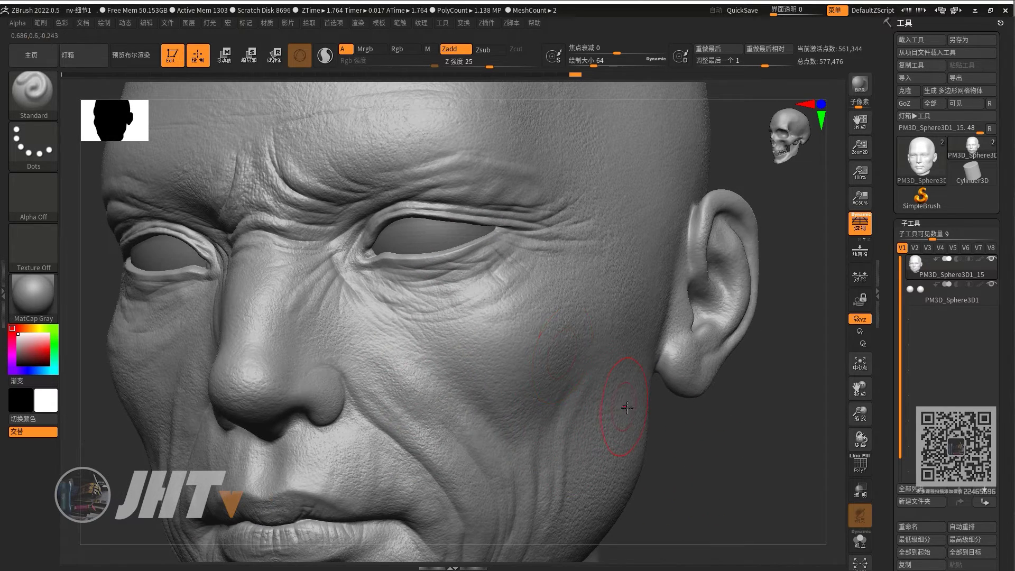
pyautogui.moveTo(703, 442); pyautogui.dragTo(661, 423)
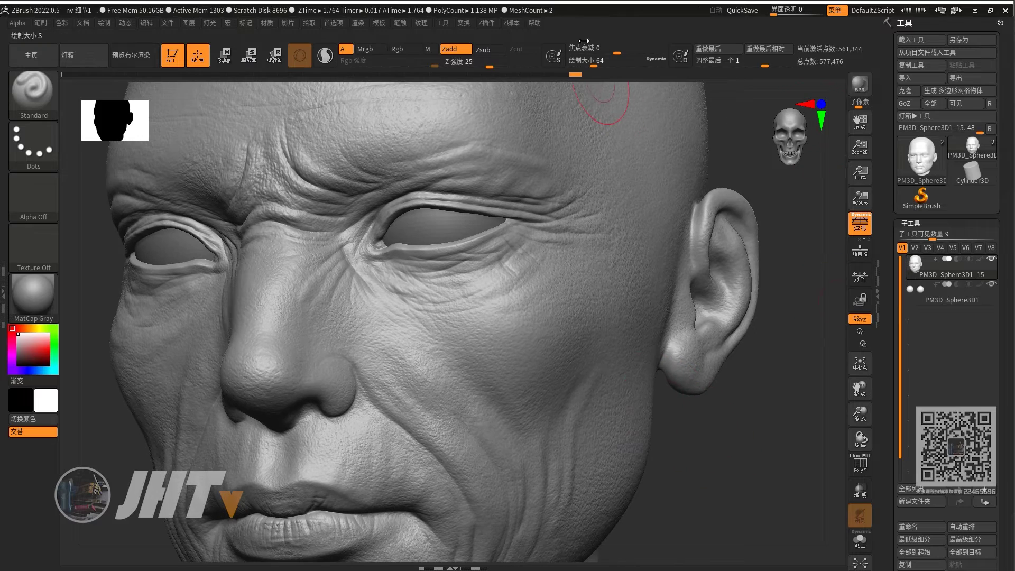
pyautogui.moveTo(747, 461)
pyautogui.mouseDown()
pyautogui.moveTo(661, 442)
pyautogui.moveTo(677, 423)
pyautogui.moveTo(632, 329)
pyautogui.mouseUp()
pyautogui.moveTo(752, 414); pyautogui.dragTo(460, 318)
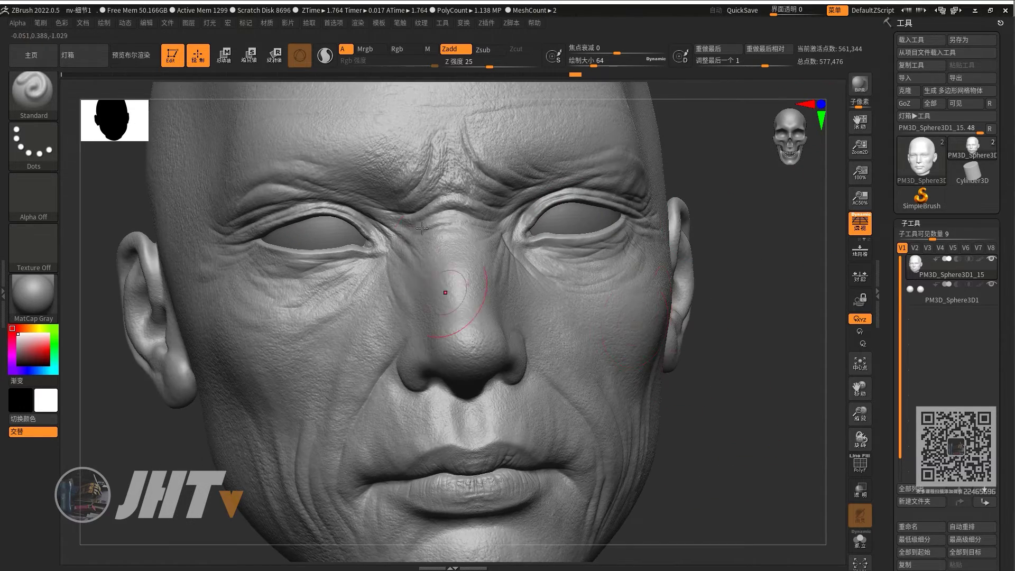
pyautogui.moveTo(721, 430); pyautogui.dragTo(445, 268)
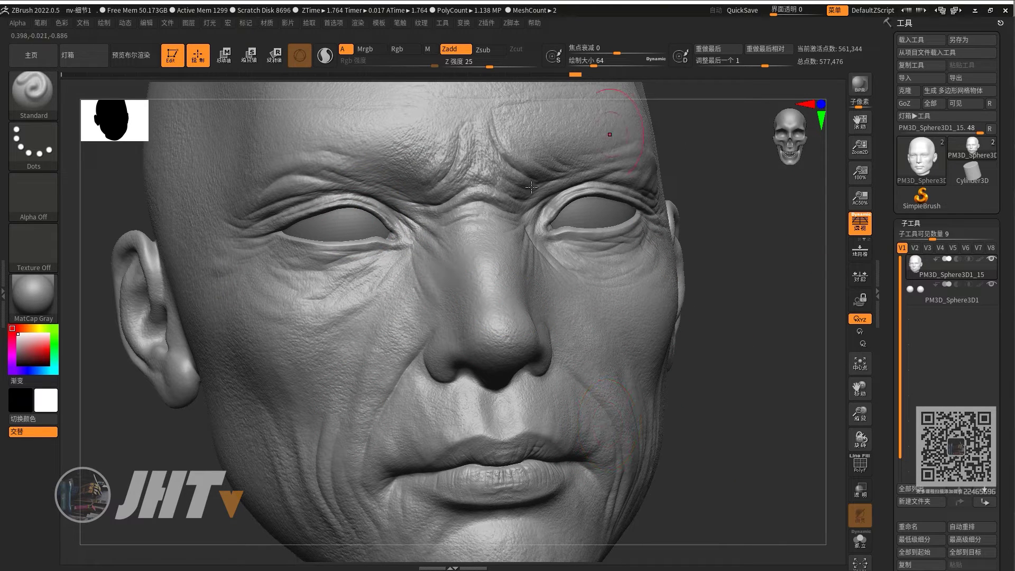
# Step: Switch off the Grp toggle in Preferences > Import/Export > Export
pyautogui.click(335, 23)
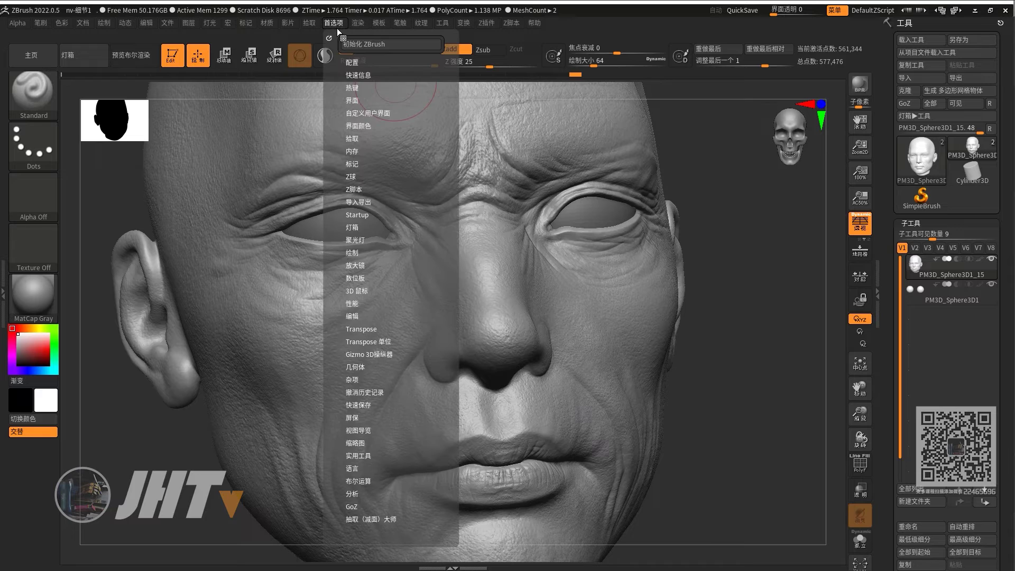
pyautogui.click(356, 204)
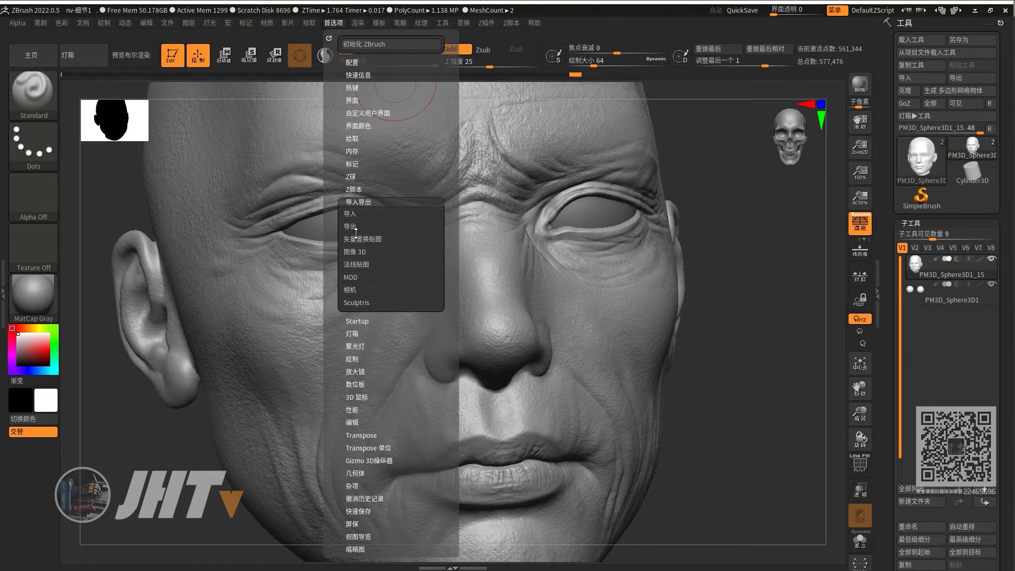
pyautogui.click(364, 227)
pyautogui.click(405, 325)
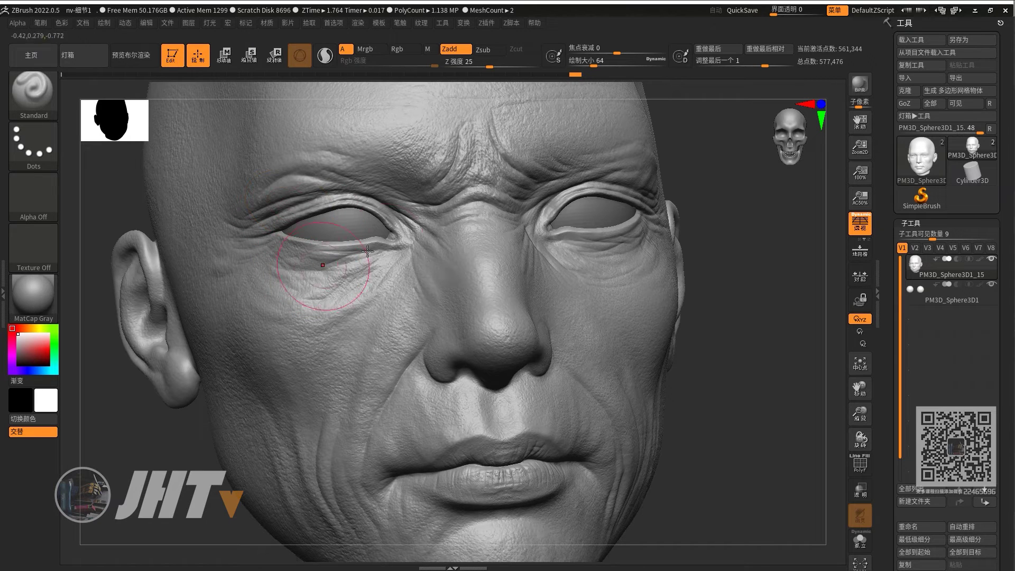
pyautogui.moveTo(726, 386)
pyautogui.mouseDown()
pyautogui.moveTo(734, 369)
pyautogui.moveTo(747, 385)
pyautogui.mouseUp()
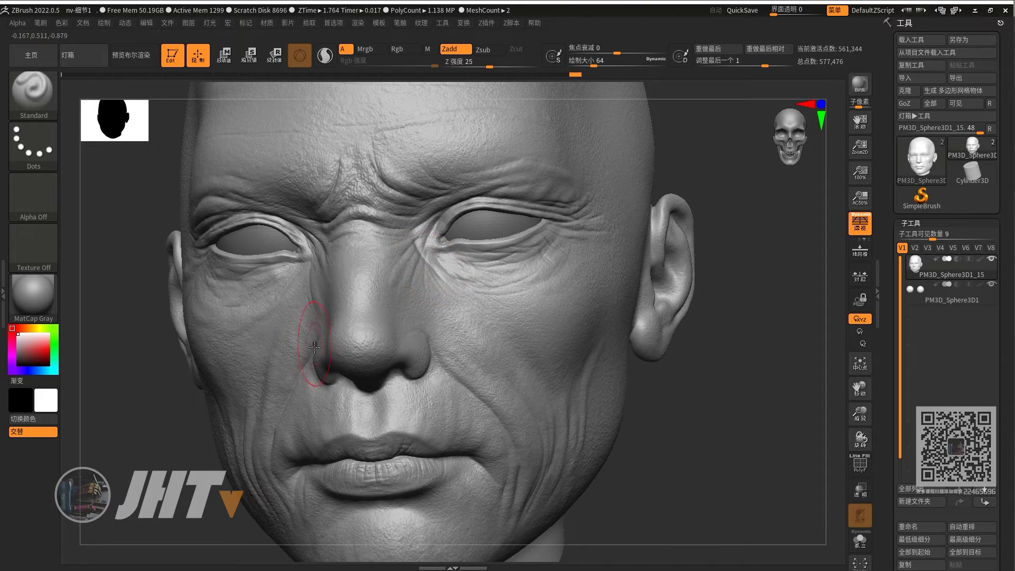
# Step: Export the decimated head from the Tool palette as thd.obj into the ZB6 folder
pyautogui.moveTo(319, 345); pyautogui.dragTo(238, 344, button='right')
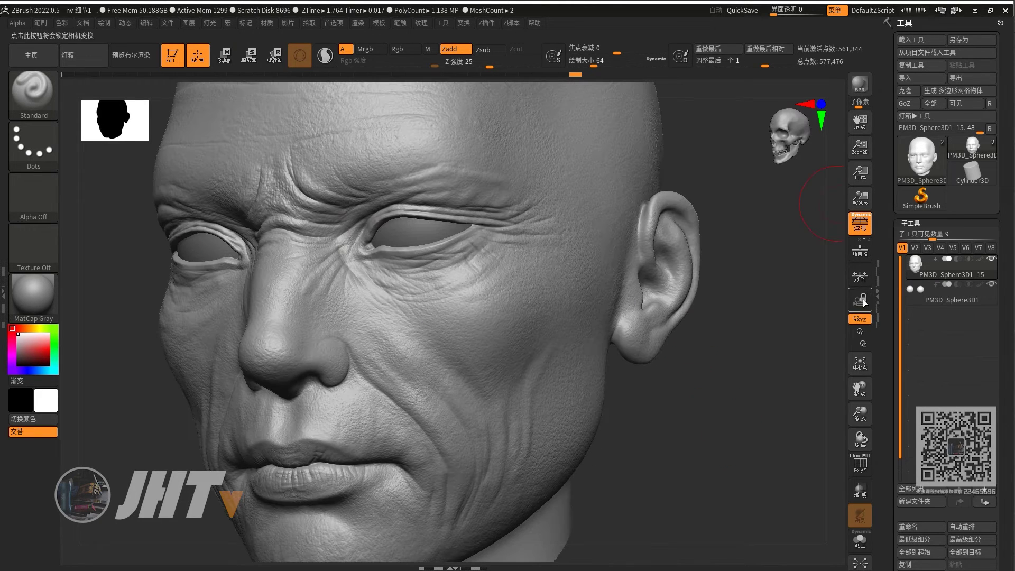
pyautogui.click(981, 78)
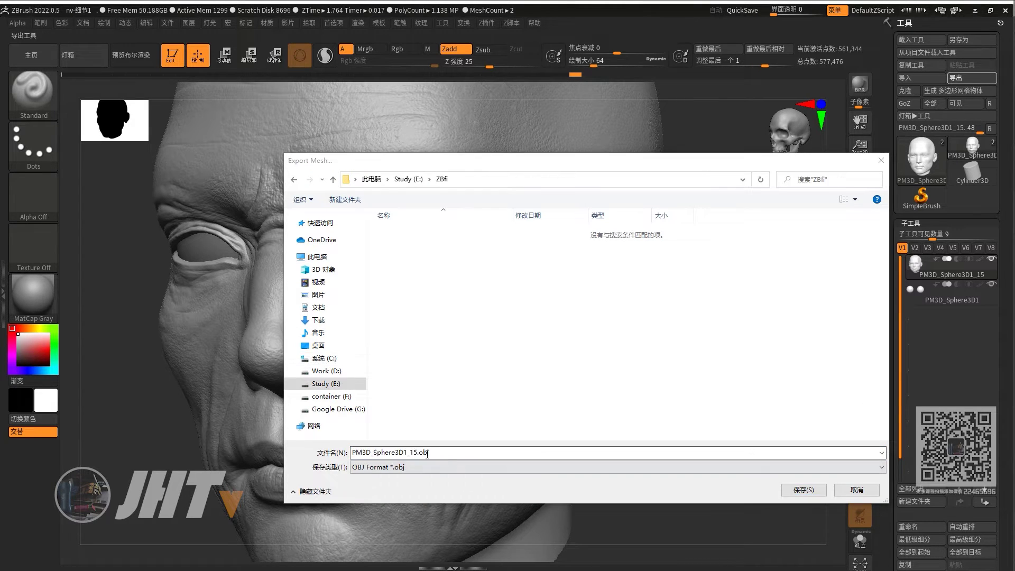
pyautogui.moveTo(418, 452); pyautogui.dragTo(329, 454)
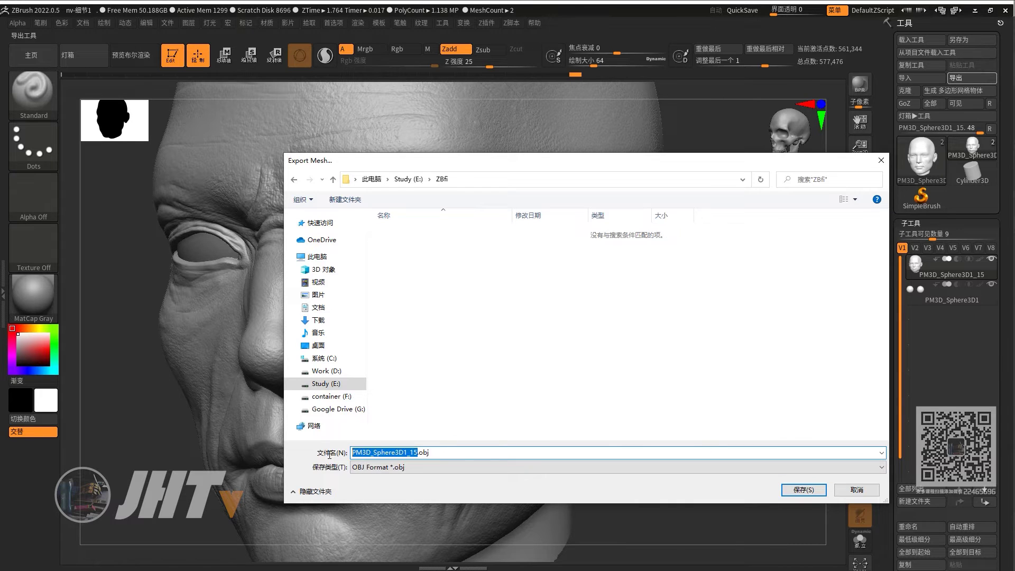
pyautogui.write('thd')
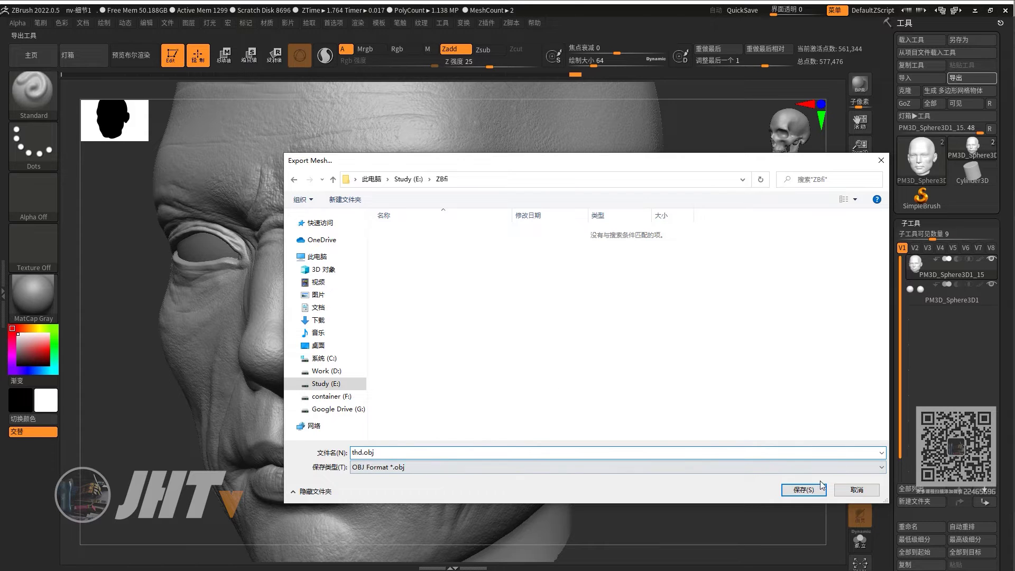
pyautogui.click(803, 490)
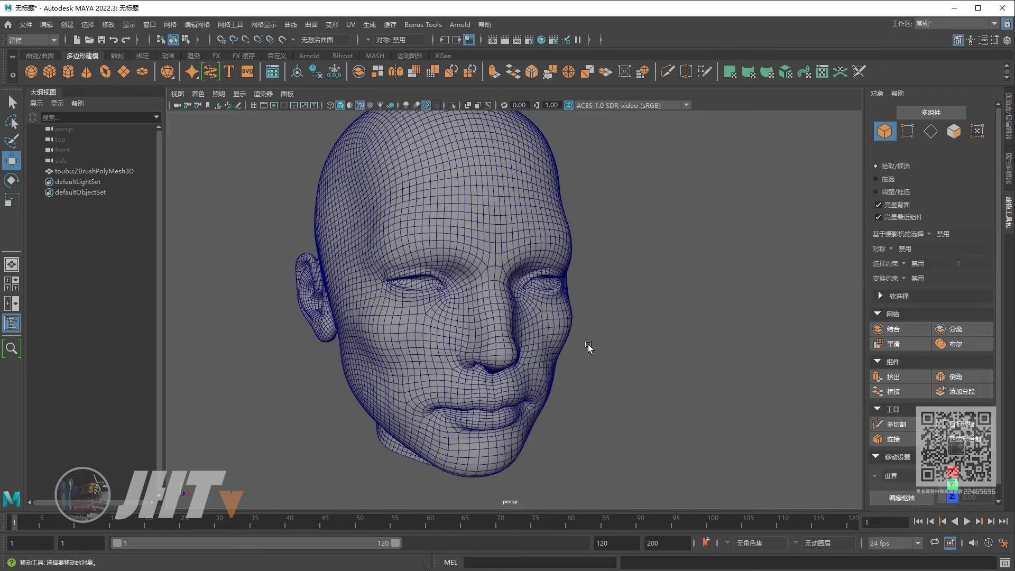
# Step: Select the head mesh, collapse SubTool, and expand Tool > Geometry to the ZRemesher settings
pyautogui.scroll(3, 569, 342)
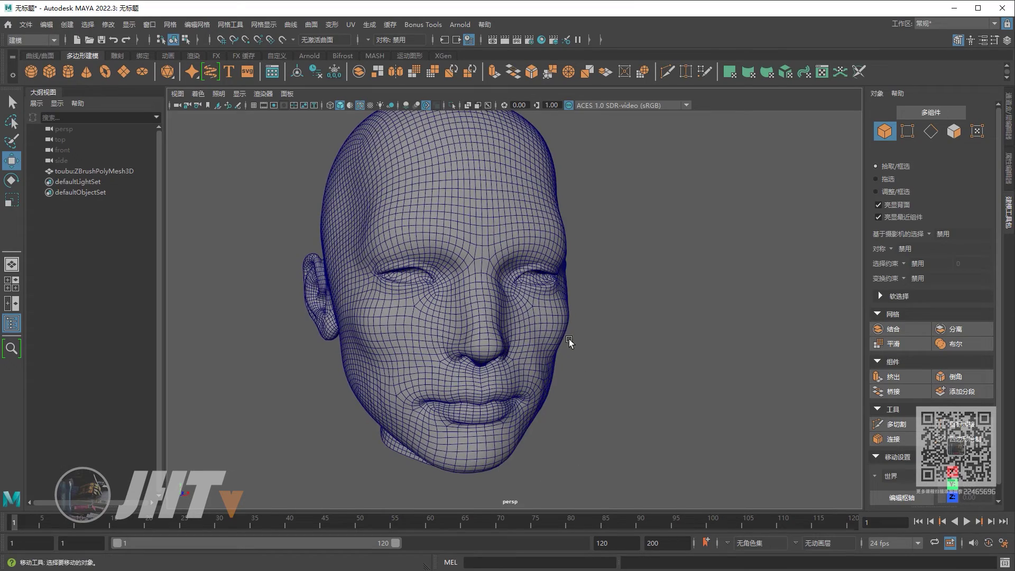
pyautogui.scroll(3, 455, 199)
pyautogui.click(454, 197)
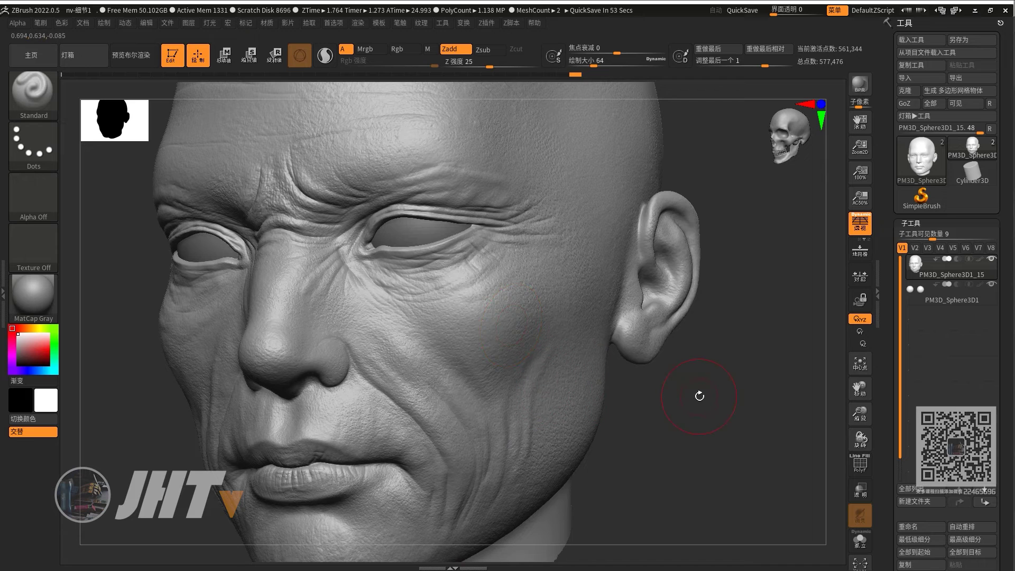
pyautogui.moveTo(699, 396); pyautogui.dragTo(849, 284)
pyautogui.click(914, 225)
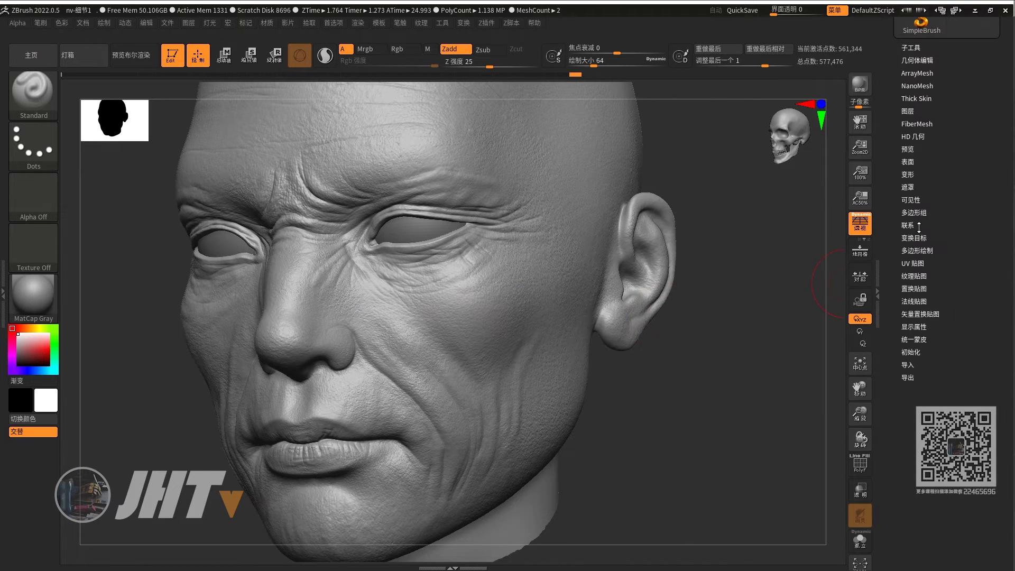
pyautogui.scroll(2, 889, 158)
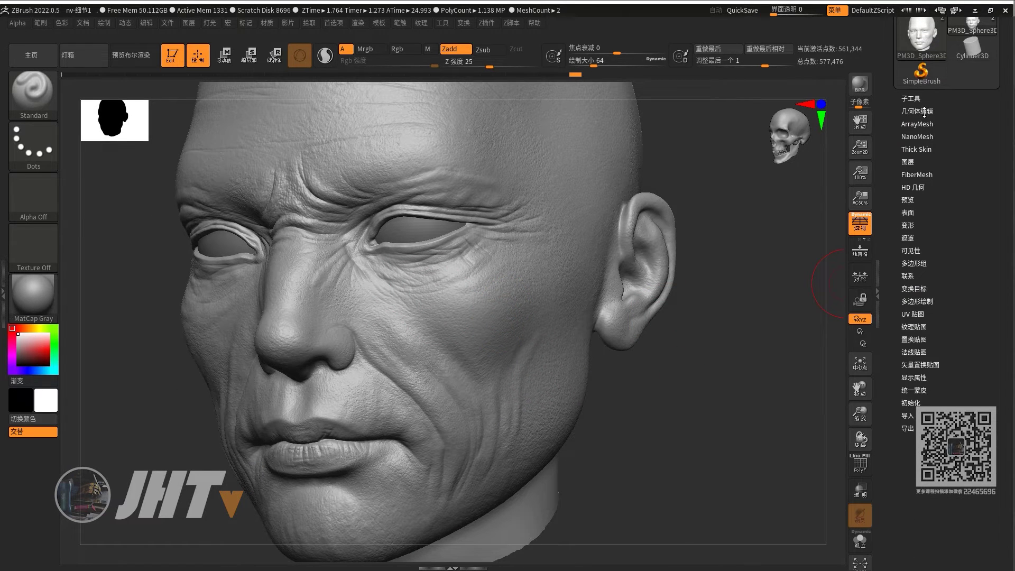
pyautogui.click(921, 112)
pyautogui.click(924, 313)
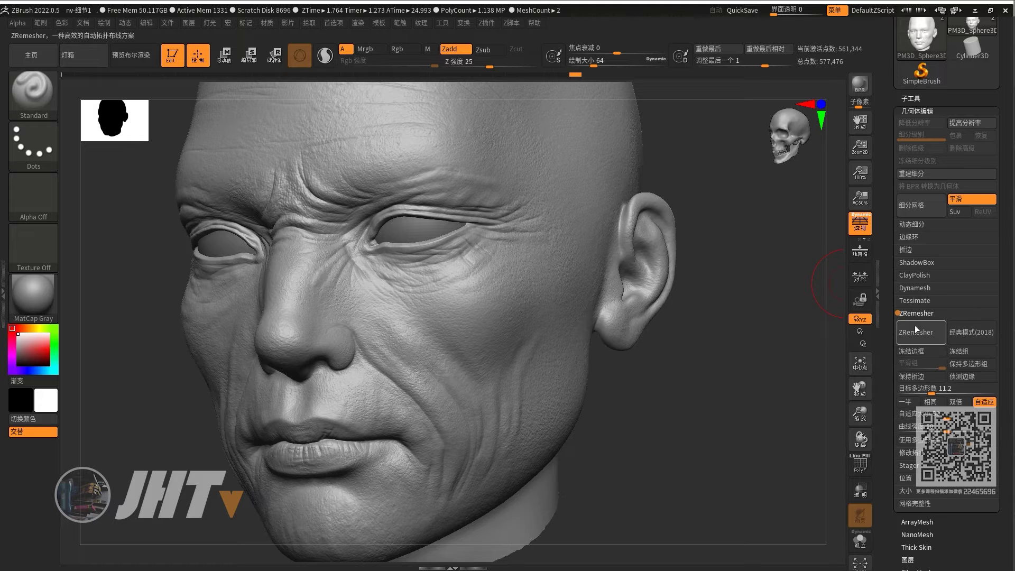
pyautogui.moveTo(779, 475); pyautogui.dragTo(758, 465)
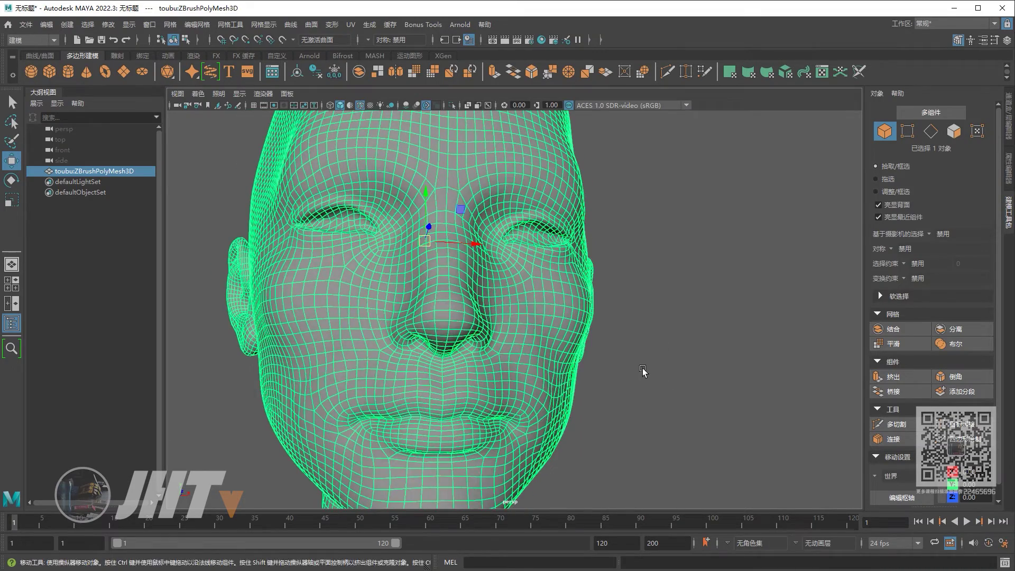
# Step: Frame and select the toubuZBrushPolyMesh3D head in Maya, check its UV layout, then close the UV Editor
pyautogui.click(644, 364)
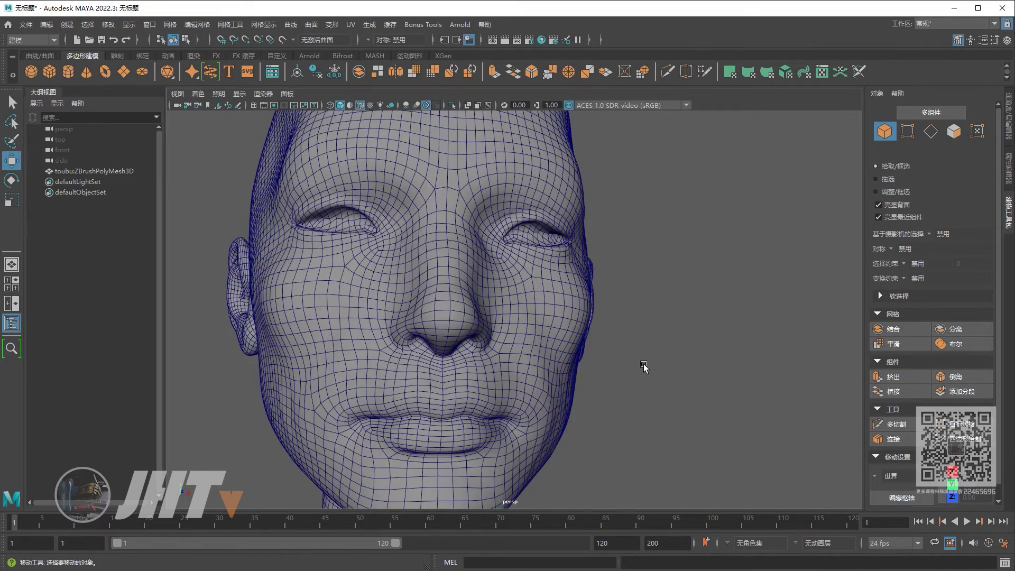
pyautogui.scroll(-2, 644, 365)
pyautogui.keyDown('alt'); pyautogui.moveTo(607, 333); pyautogui.dragTo(639, 379); pyautogui.keyUp('alt')
pyautogui.scroll(2, 638, 379)
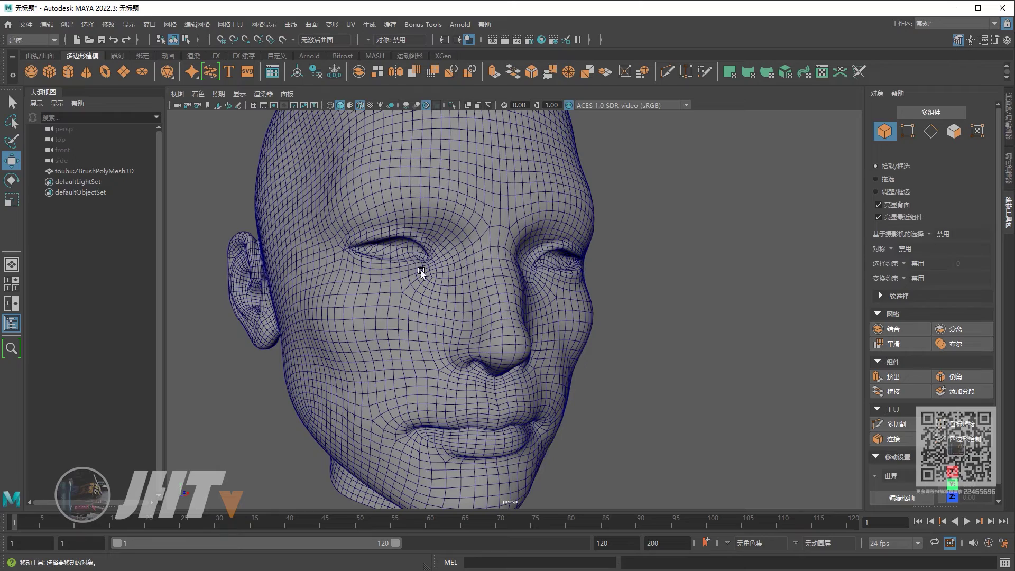
pyautogui.scroll(-1, 603, 363)
pyautogui.scroll(-1, 601, 365)
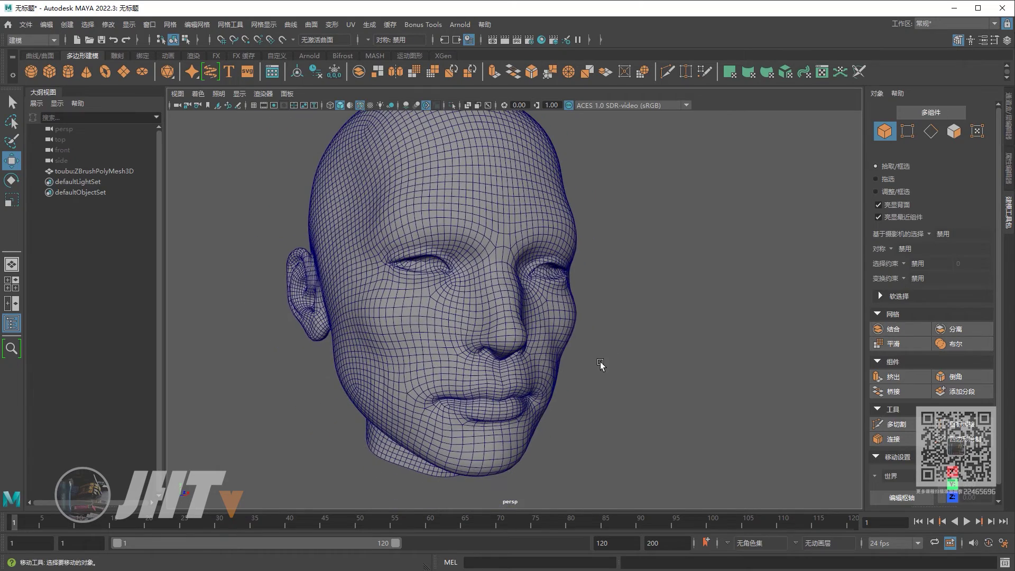
pyautogui.keyDown('alt'); pyautogui.moveTo(601, 365); pyautogui.dragTo(559, 369); pyautogui.keyUp('alt')
pyautogui.scroll(2, 487, 310)
pyautogui.click(390, 199)
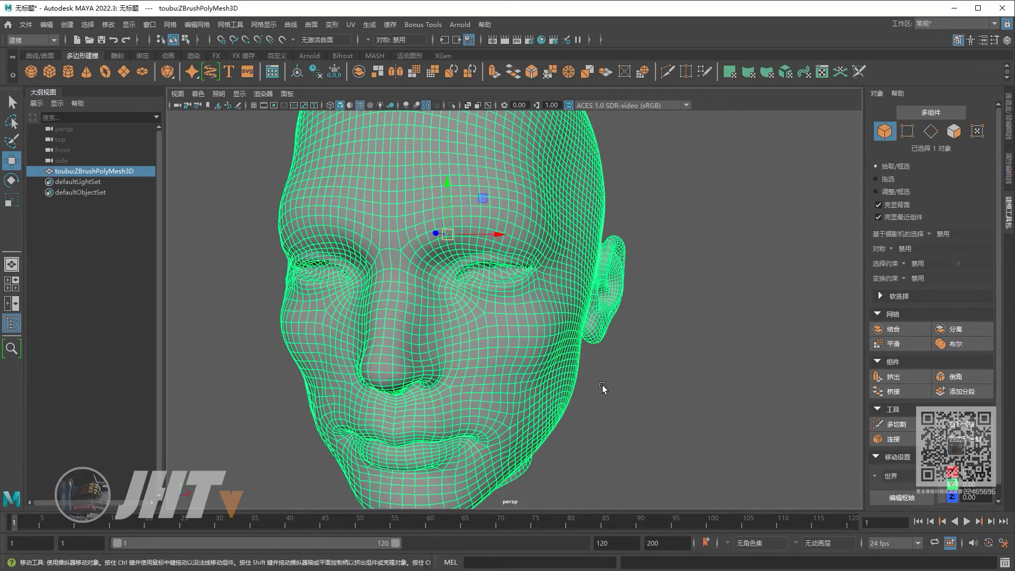
pyautogui.keyDown('alt'); pyautogui.moveTo(603, 389); pyautogui.dragTo(611, 389, button='middle'); pyautogui.keyUp('alt')
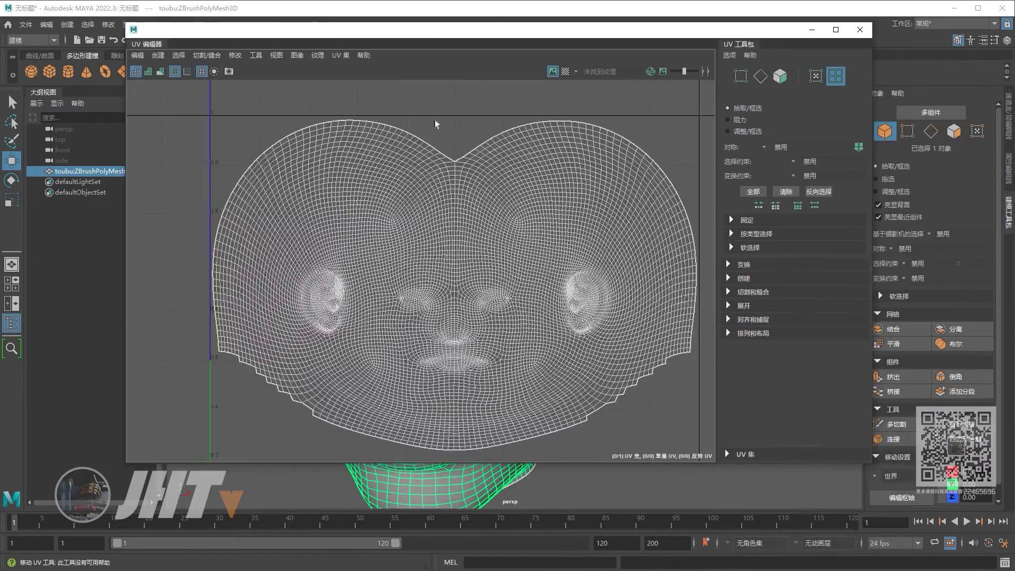
pyautogui.click(860, 29)
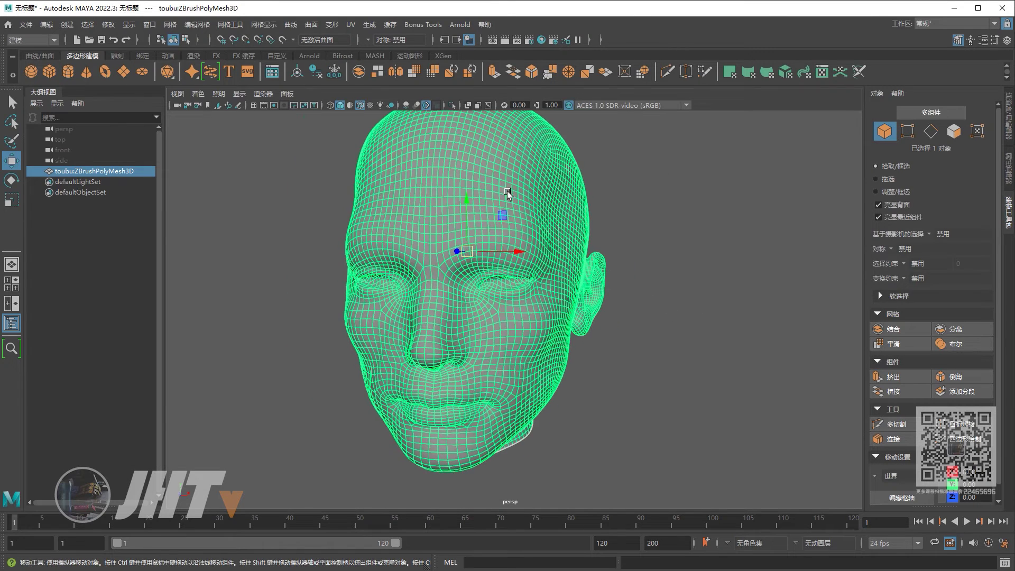
pyautogui.moveTo(508, 194); pyautogui.dragTo(517, 226, button='right')
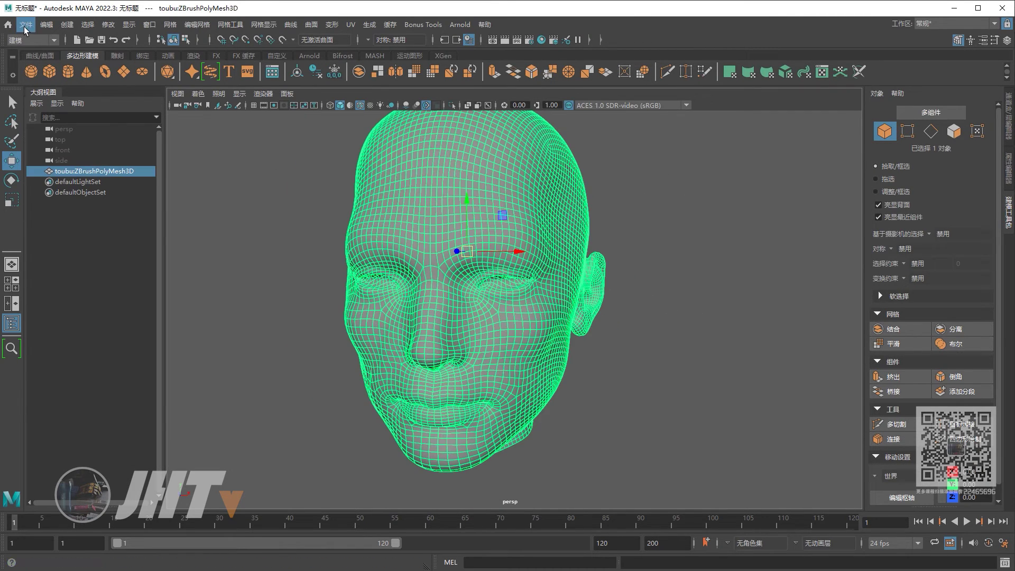
# Step: Export the selected Maya head mesh as tlow.obj into E:/ZBfi
pyautogui.click(25, 26)
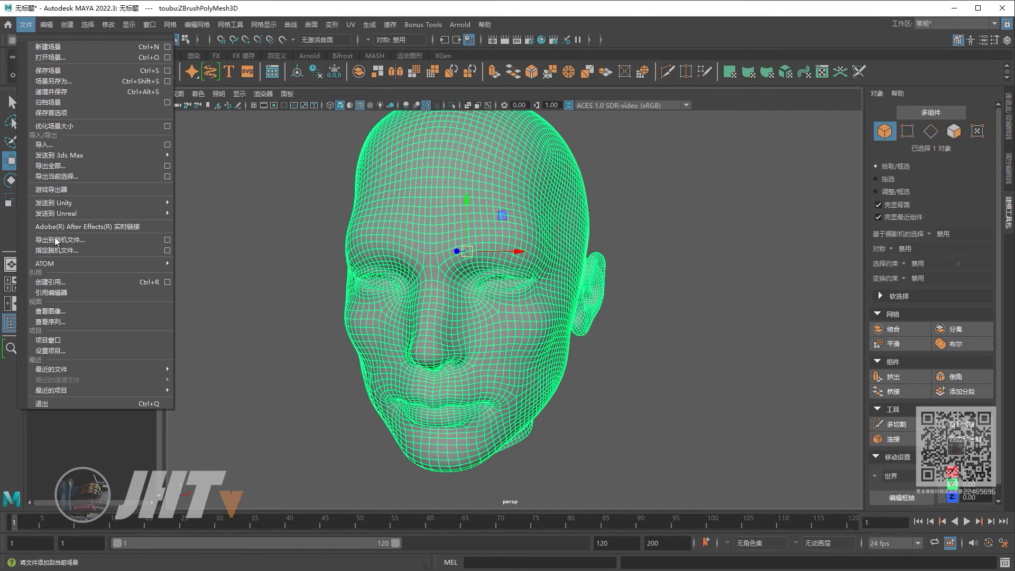
pyautogui.click(71, 177)
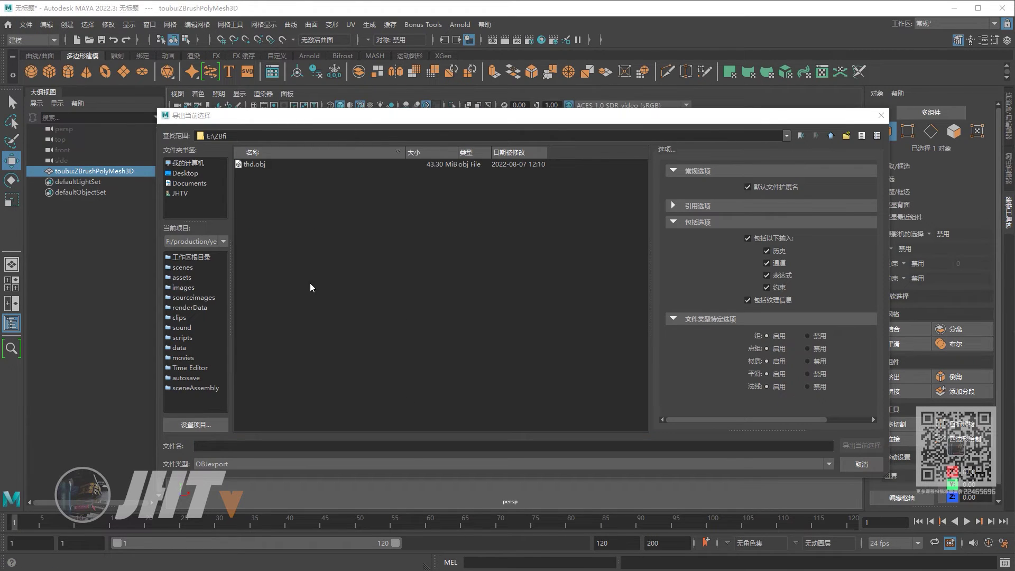
pyautogui.click(251, 164)
pyautogui.click(205, 446)
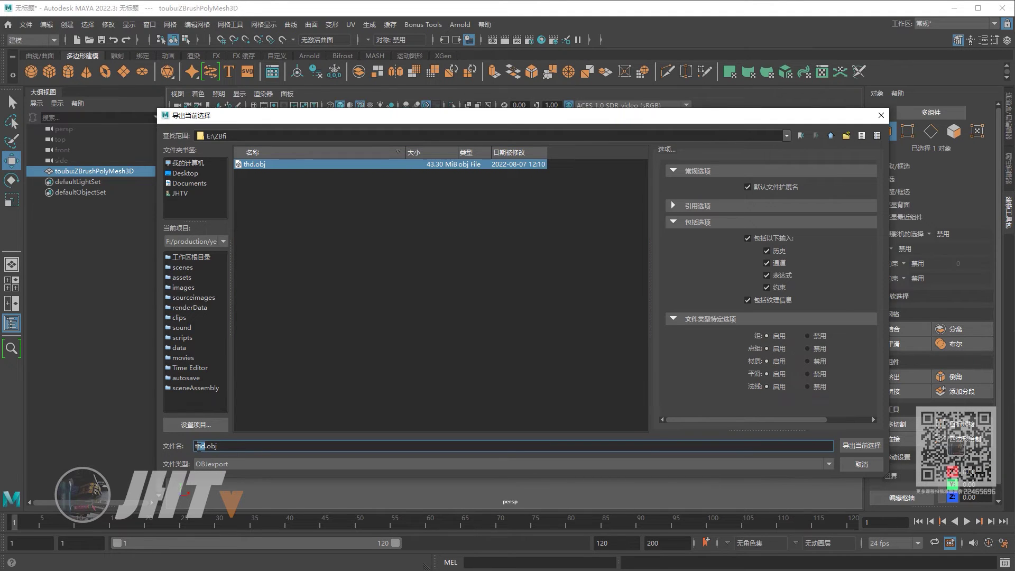
pyautogui.press('BackSpace')
pyautogui.write('low')
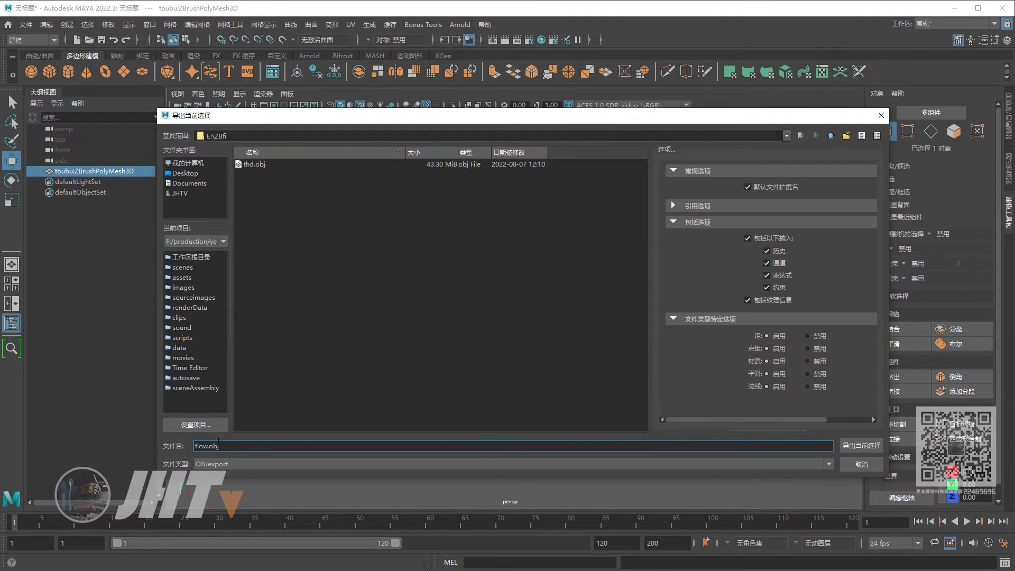
pyautogui.click(862, 446)
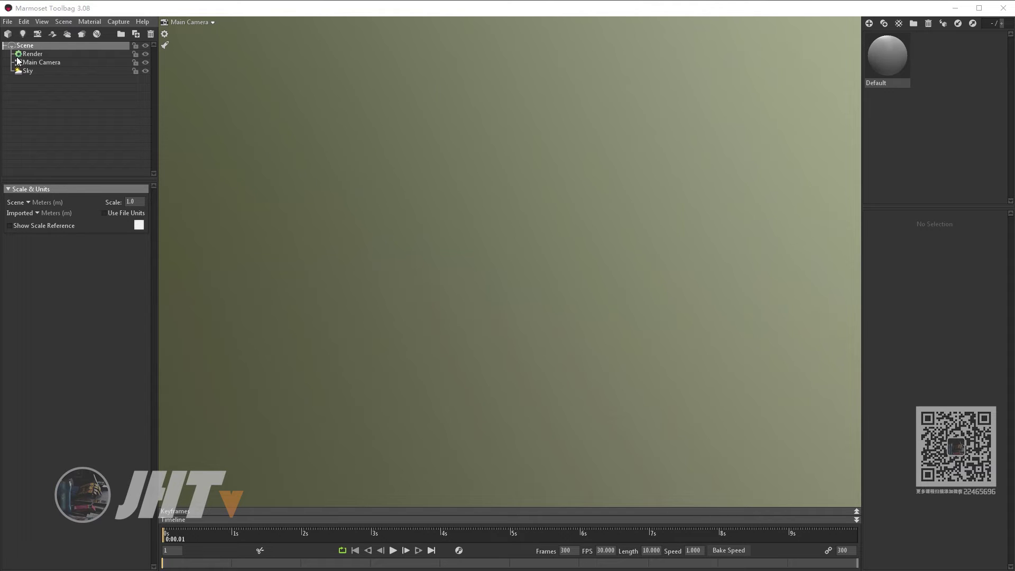
# Step: Start a new empty Marmoset scene and browse for models to import
pyautogui.click(7, 22)
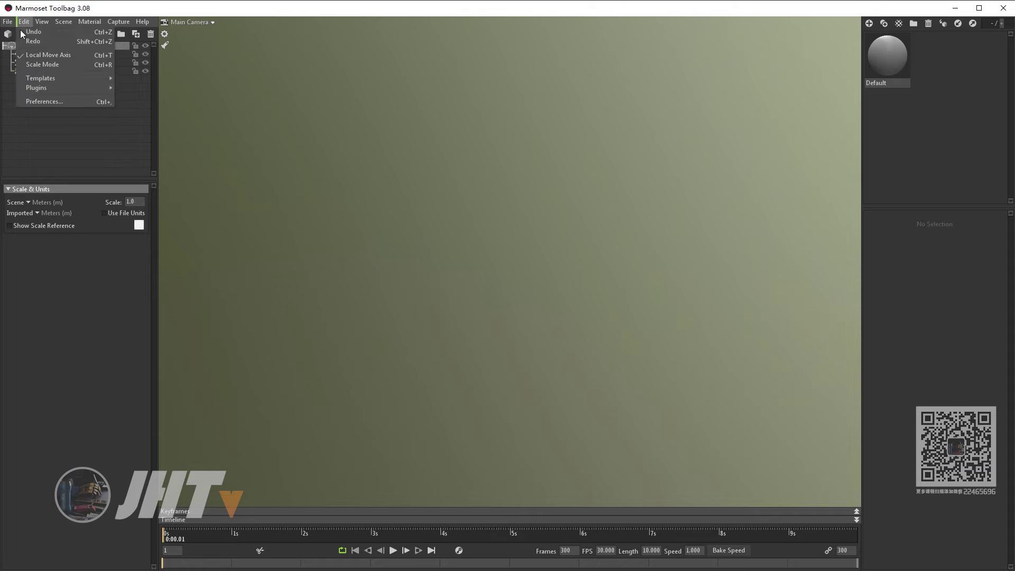
pyautogui.click(15, 32)
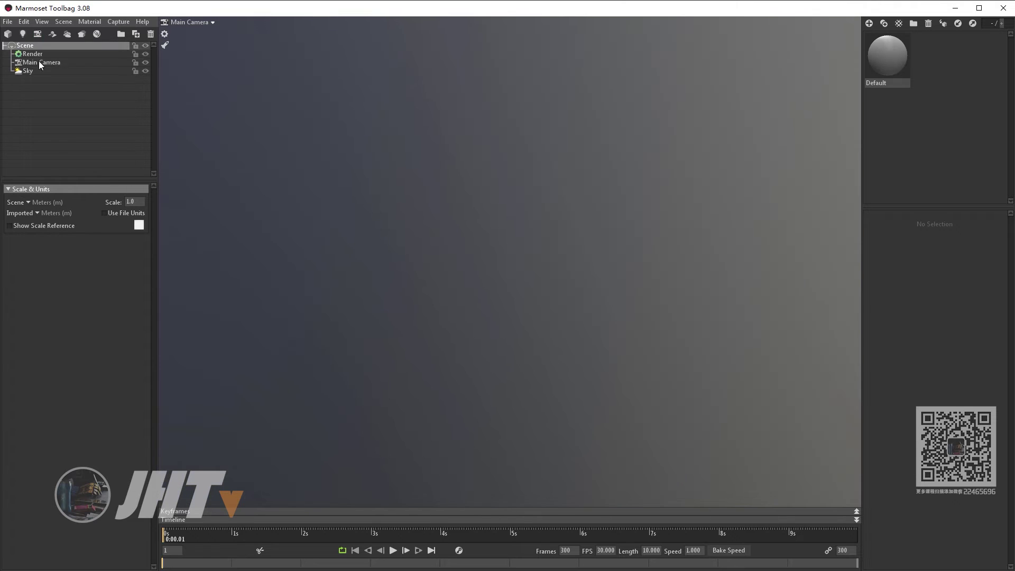
pyautogui.click(9, 35)
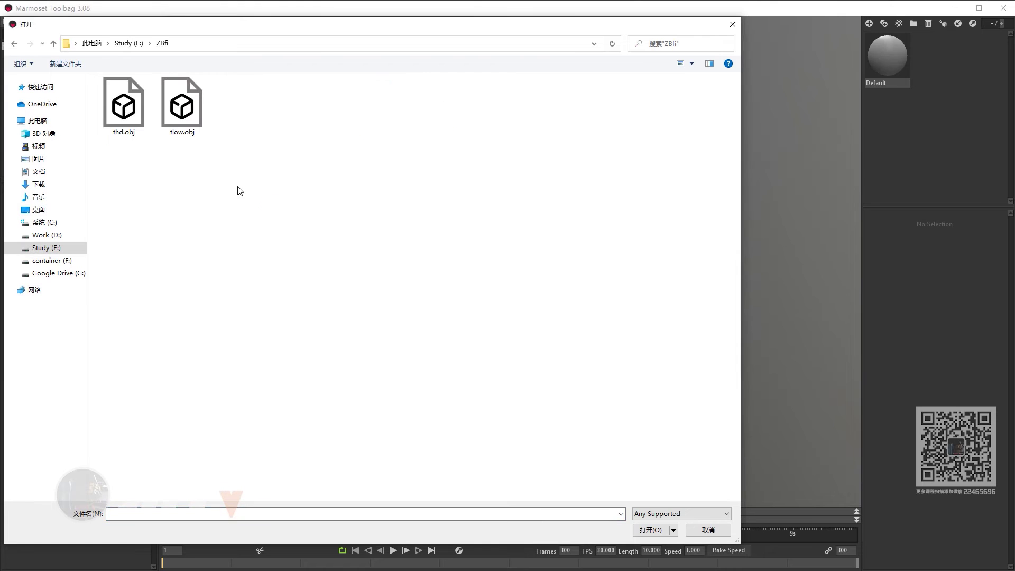
# Step: Import thd.obj and tlow.obj together and hide the high-detail thd head
pyautogui.moveTo(283, 207); pyautogui.dragTo(111, 98)
pyautogui.moveTo(276, 189); pyautogui.dragTo(112, 96)
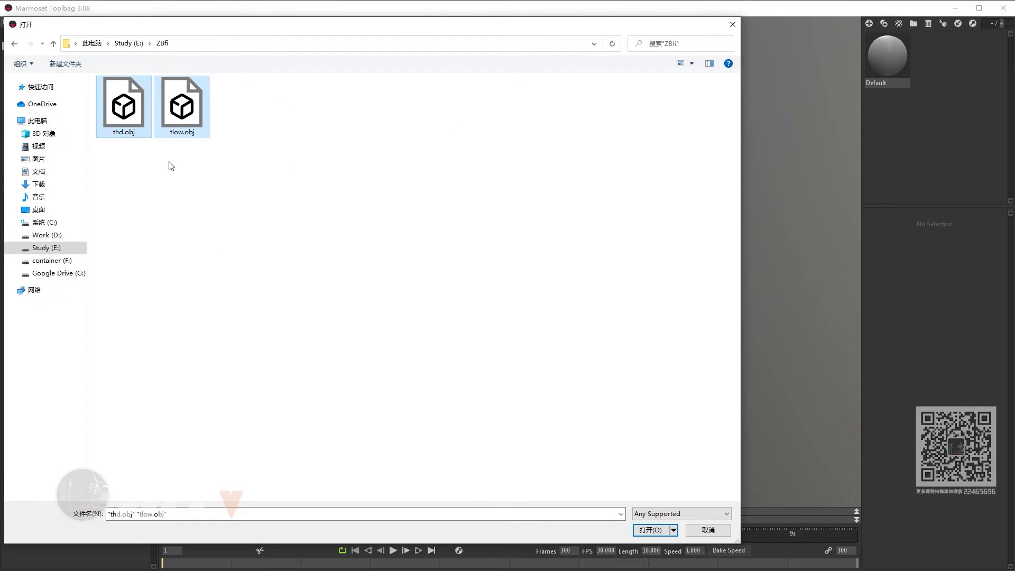
pyautogui.click(655, 530)
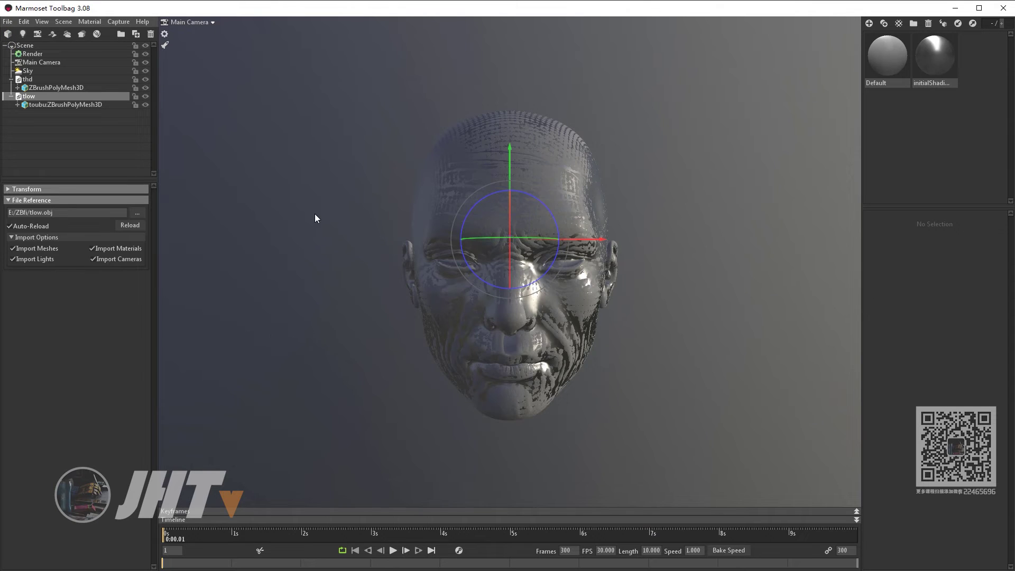
pyautogui.click(226, 194)
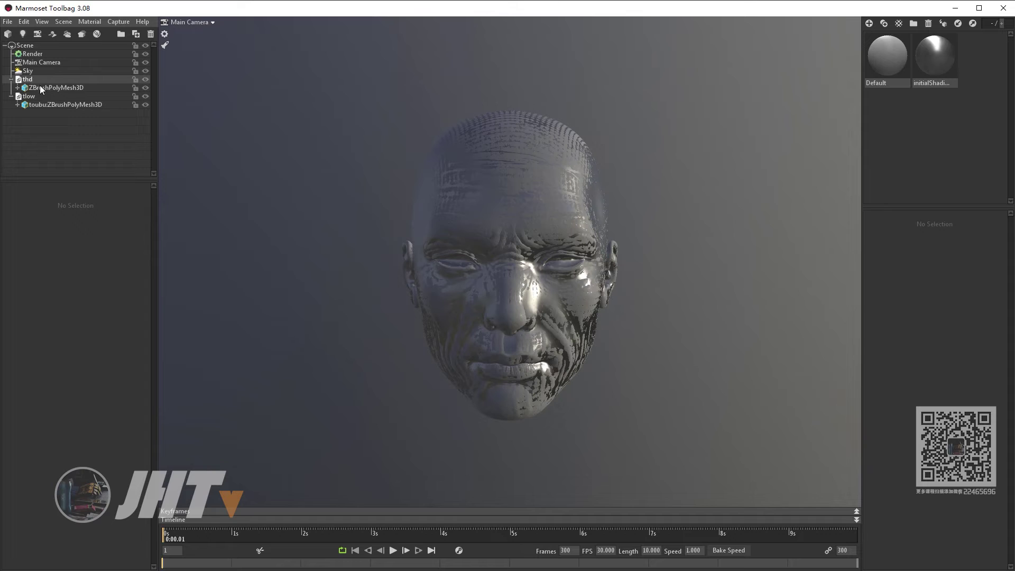
pyautogui.click(146, 79)
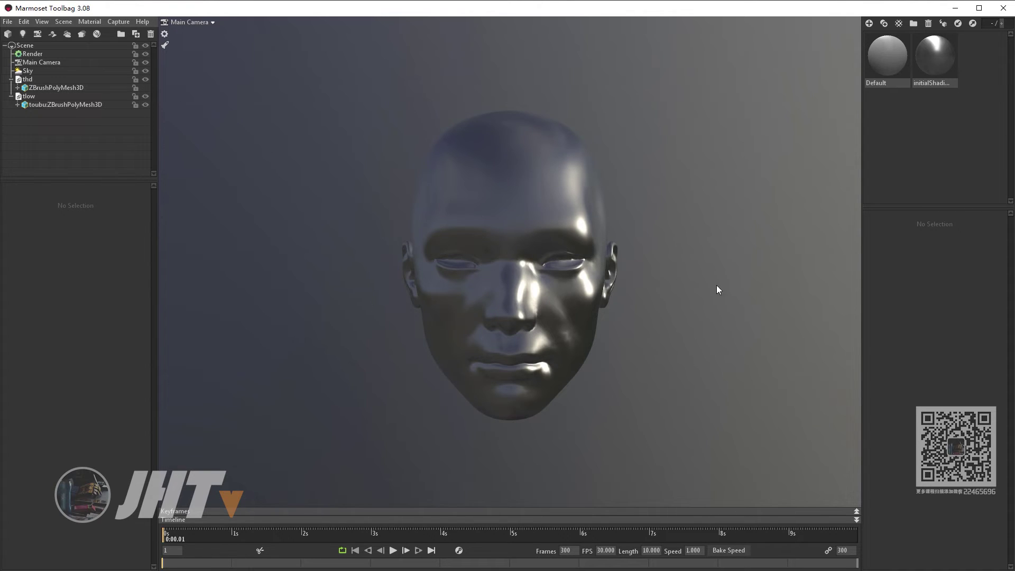
# Step: Lower the initialShading material's gloss to 0.356
pyautogui.moveTo(671, 278); pyautogui.dragTo(716, 312)
pyautogui.scroll(2, 735, 291)
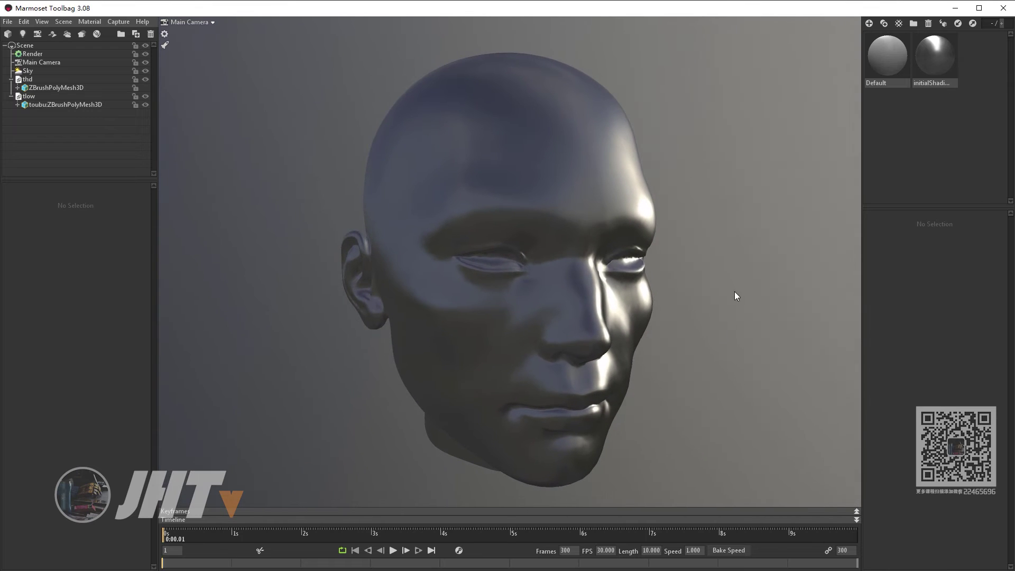
pyautogui.click(953, 47)
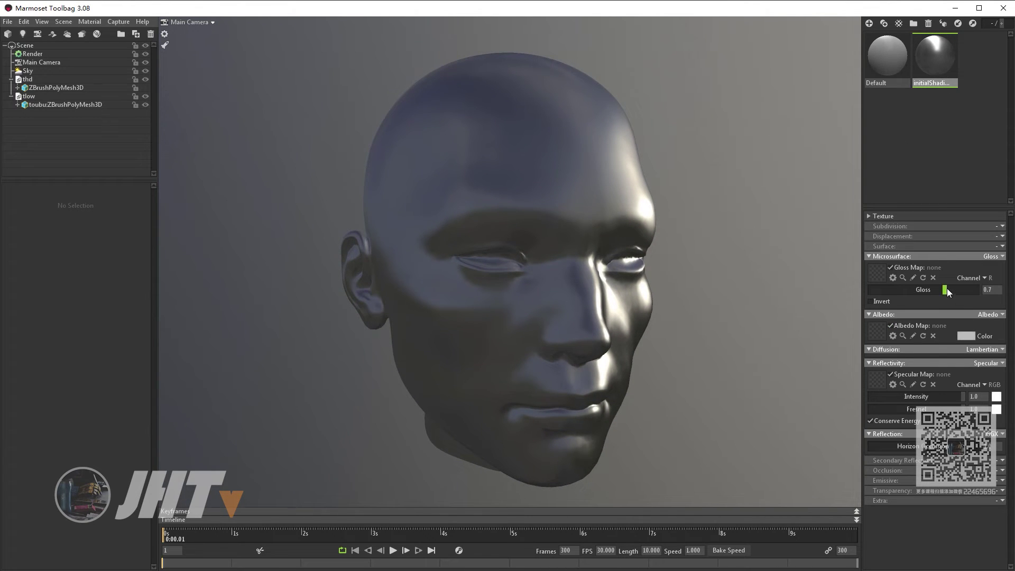
pyautogui.moveTo(947, 292); pyautogui.dragTo(909, 291)
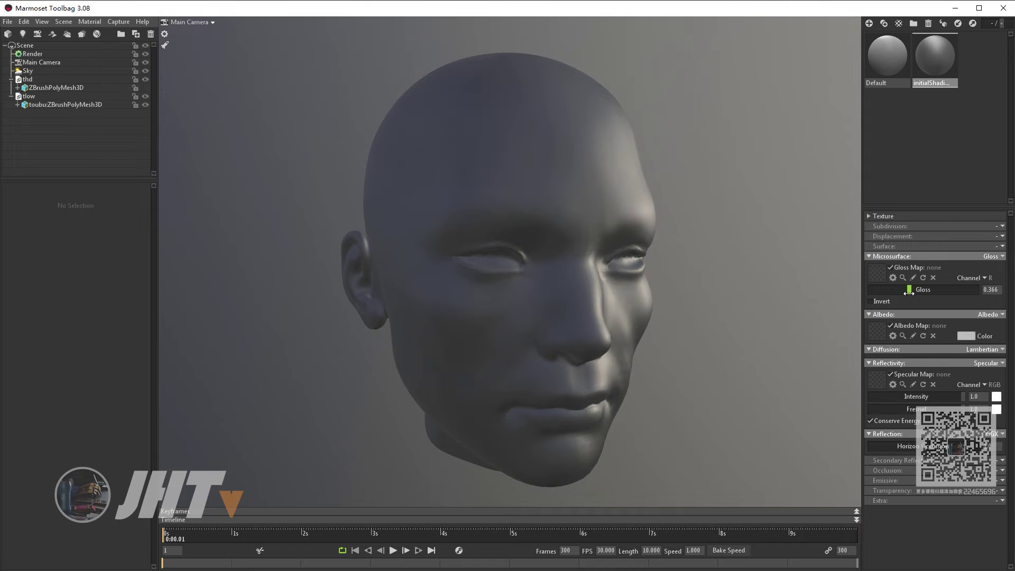
pyautogui.click(1003, 246)
# Step: Set the surface to Normals and add a baker with thd in High, tlow in Low
pyautogui.click(957, 268)
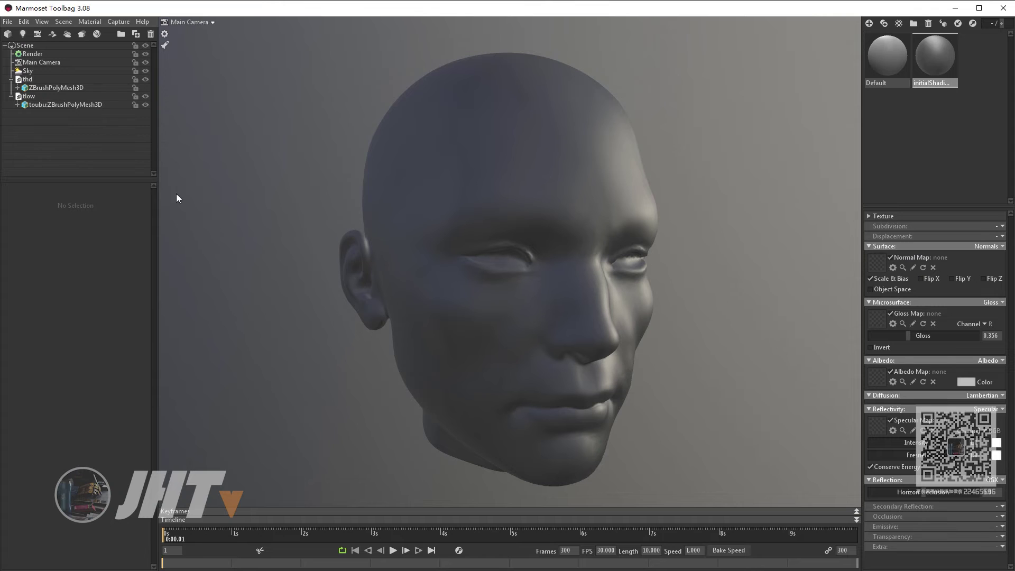
pyautogui.click(82, 34)
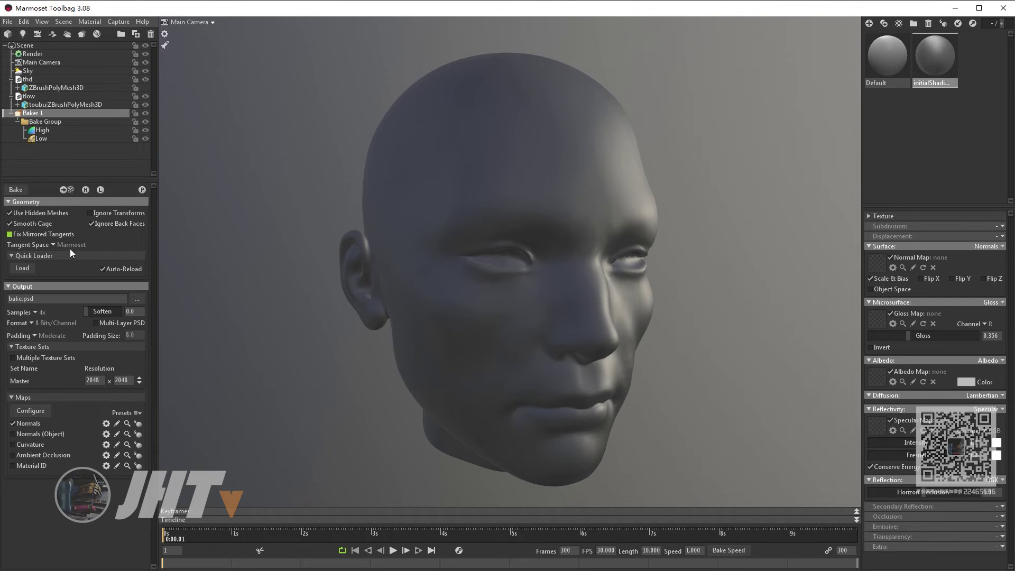
pyautogui.click(36, 80)
pyautogui.moveTo(33, 78); pyautogui.dragTo(41, 133)
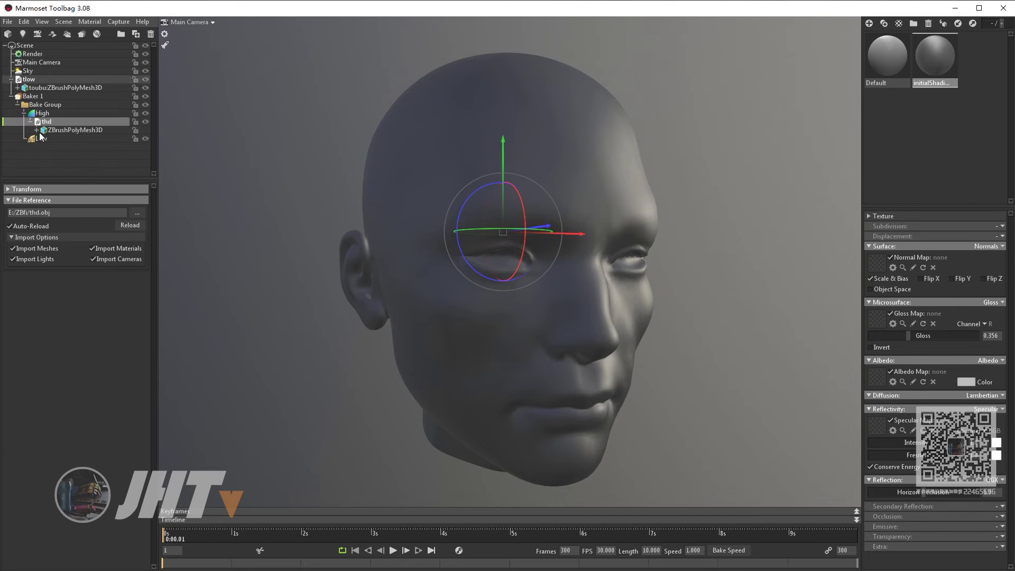
pyautogui.click(31, 80)
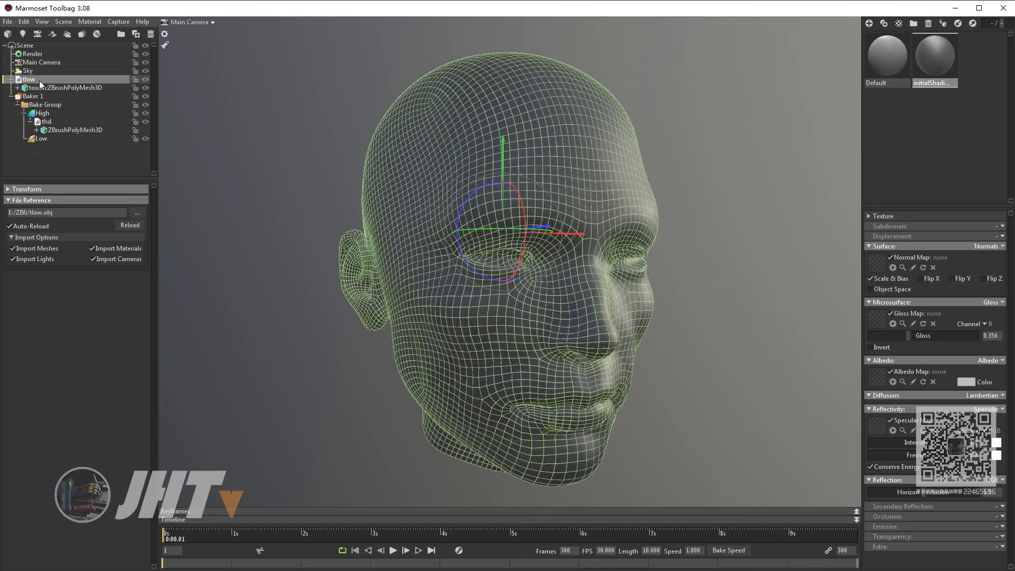
pyautogui.moveTo(31, 81); pyautogui.dragTo(42, 139)
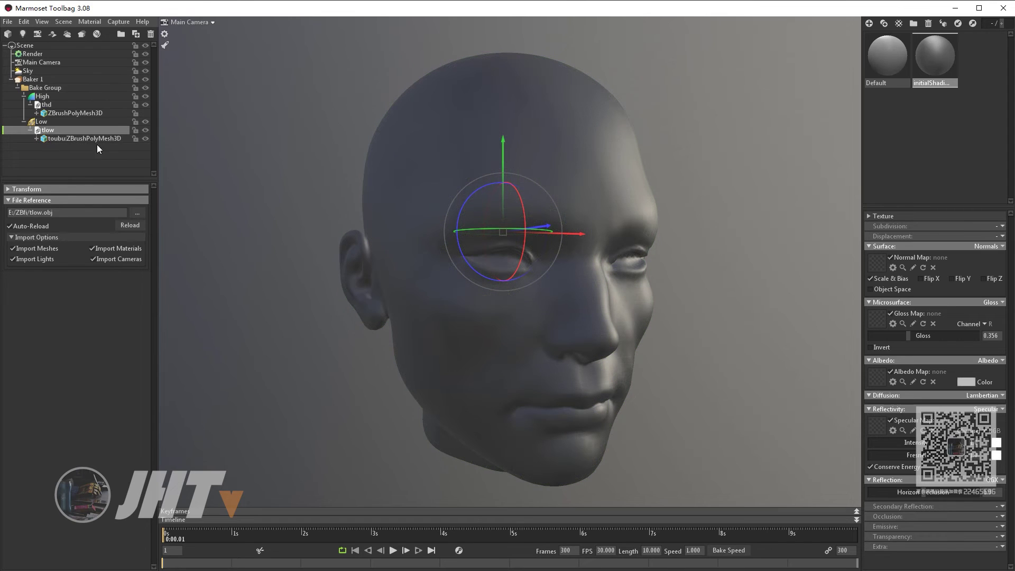
pyautogui.click(41, 122)
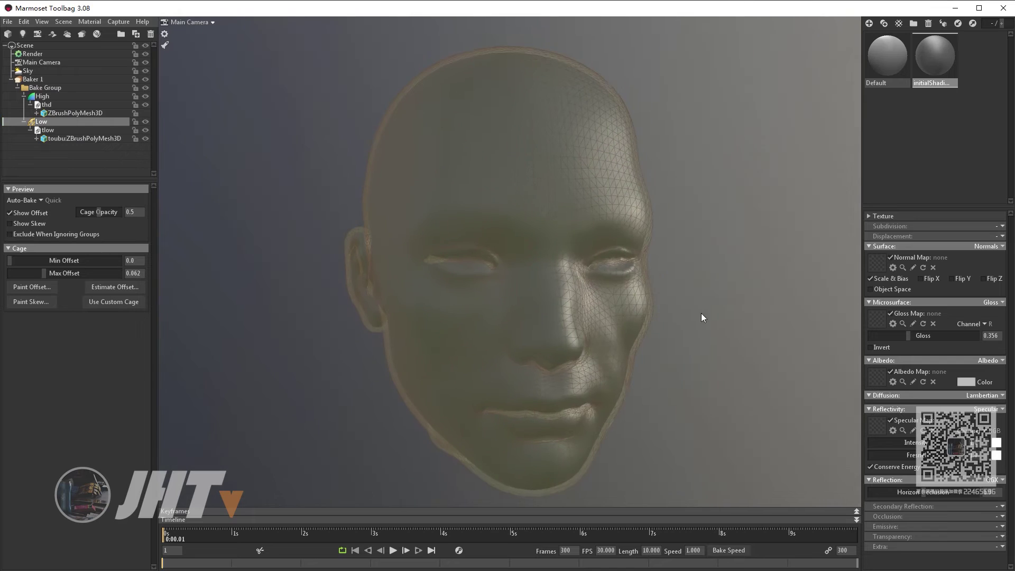
# Step: Set the cage Max Offset to 0.069 and start the bake
pyautogui.scroll(3, 702, 318)
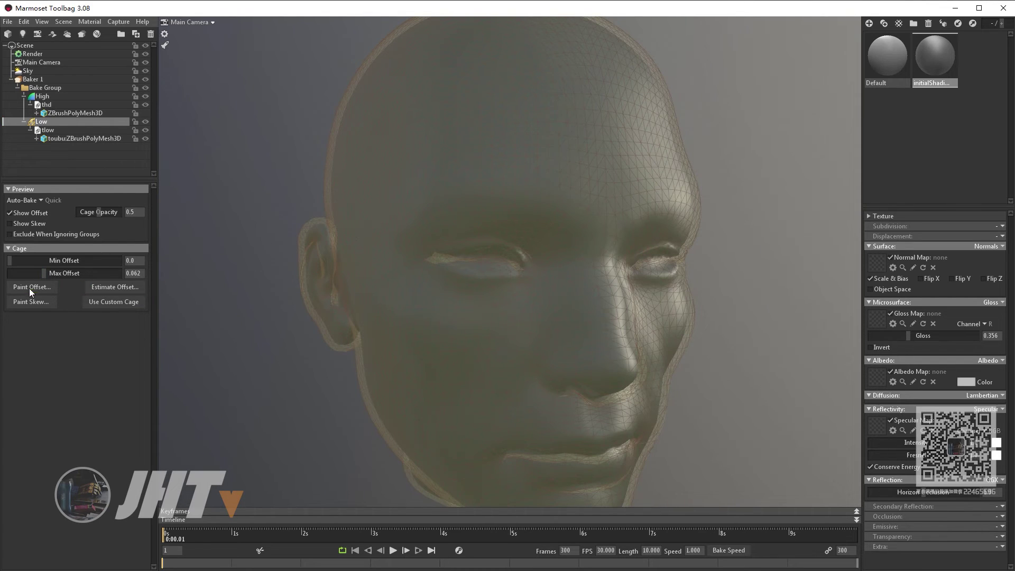
pyautogui.moveTo(42, 275)
pyautogui.mouseDown()
pyautogui.moveTo(87, 276)
pyautogui.moveTo(45, 281)
pyautogui.mouseUp()
pyautogui.click(44, 286)
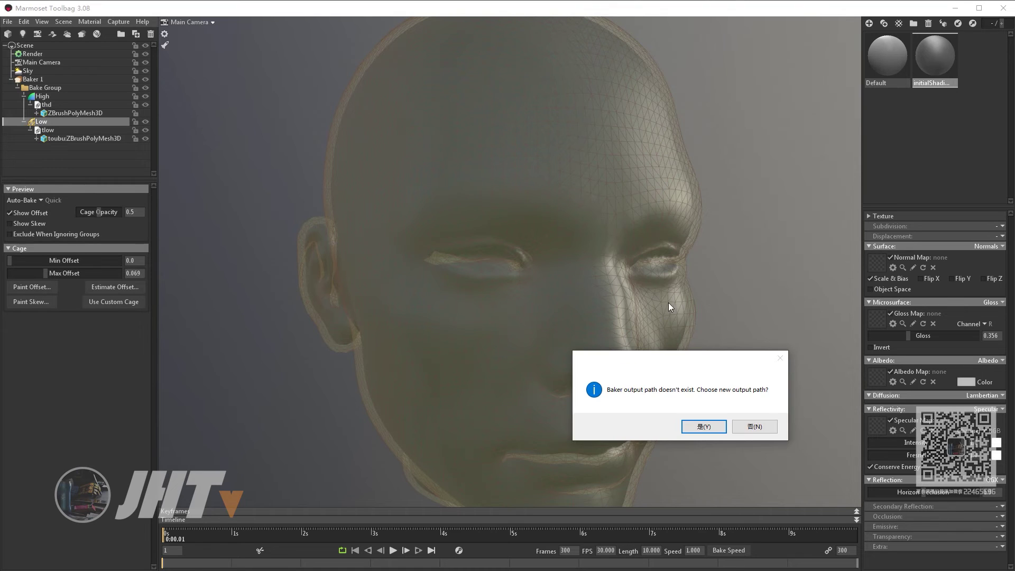
# Step: Choose a new baker output path as a PNG file in the ZBfi folder
pyautogui.click(703, 426)
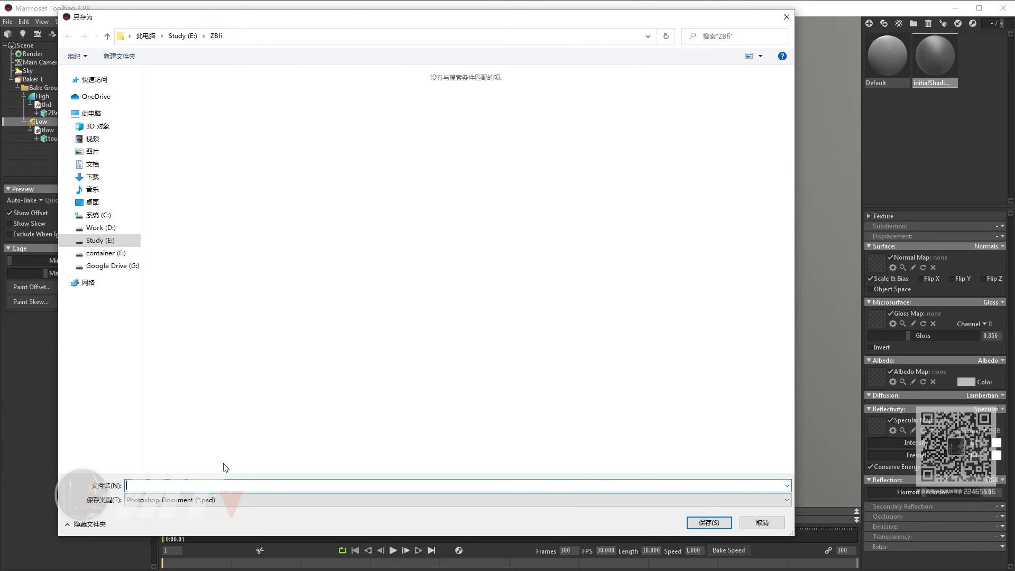
pyautogui.click(250, 500)
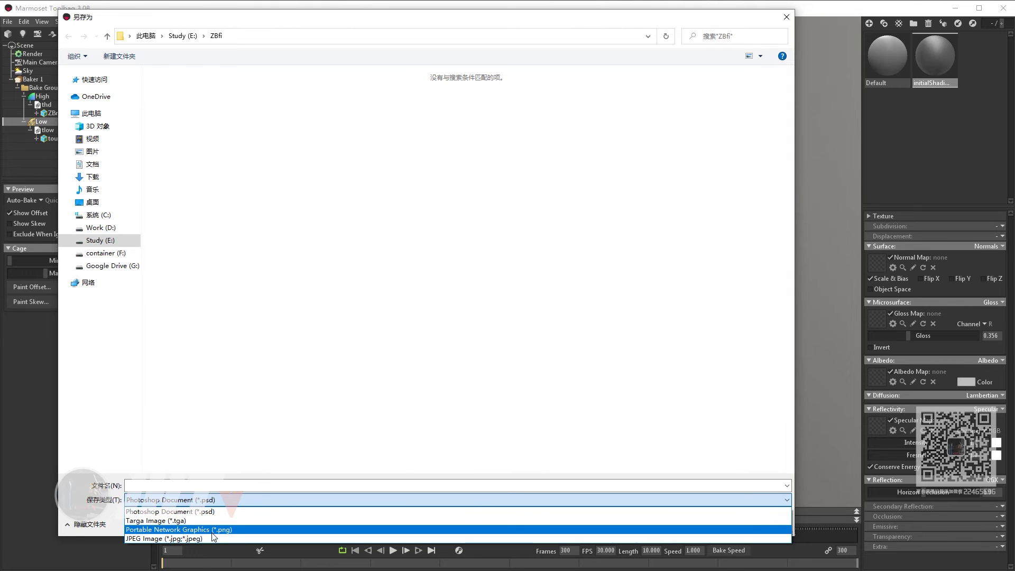
pyautogui.click(219, 530)
pyautogui.click(229, 486)
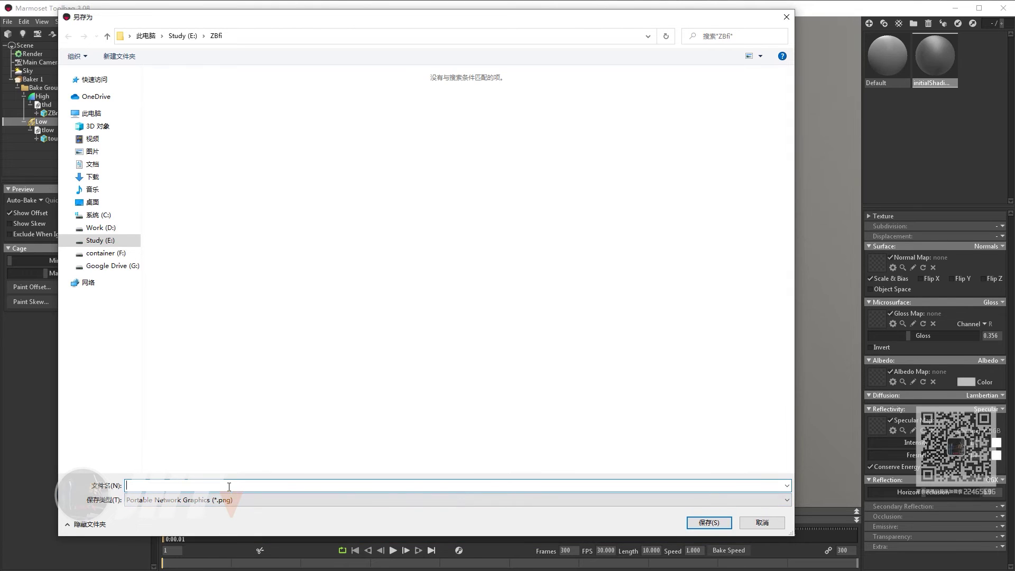
pyautogui.write('tri')
pyautogui.click(722, 522)
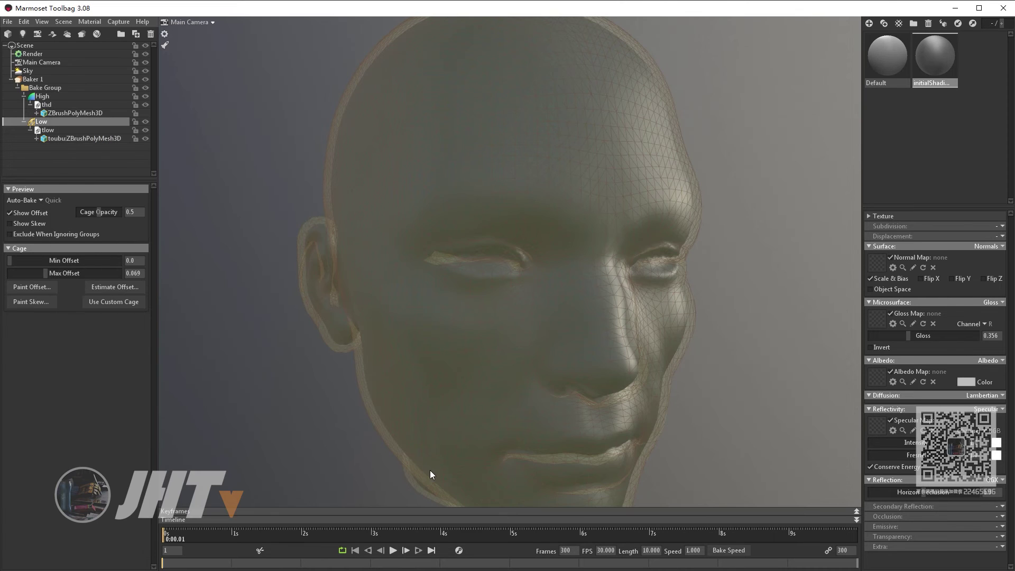
# Step: Raise Baker 1's samples to 16x and adjust the Normals map flip option
pyautogui.click(33, 80)
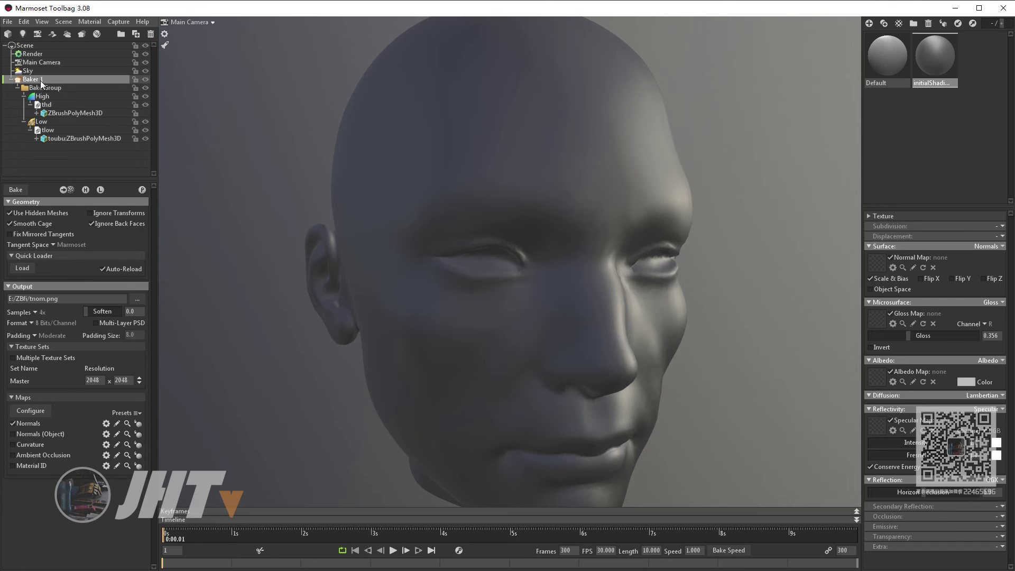
pyautogui.click(35, 313)
pyautogui.click(68, 339)
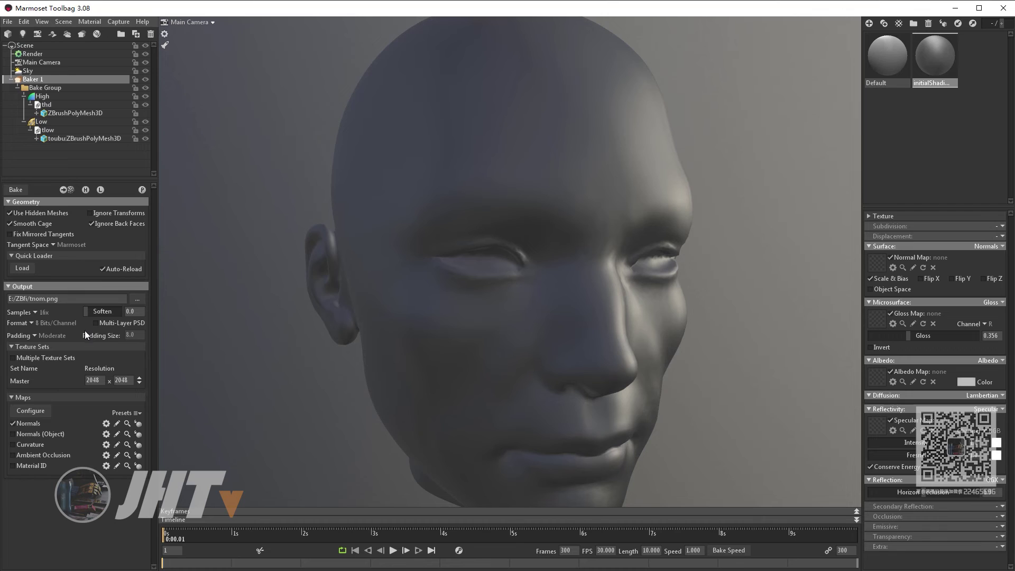
pyautogui.click(107, 424)
pyautogui.moveTo(375, 243); pyautogui.dragTo(319, 240)
pyautogui.click(310, 258)
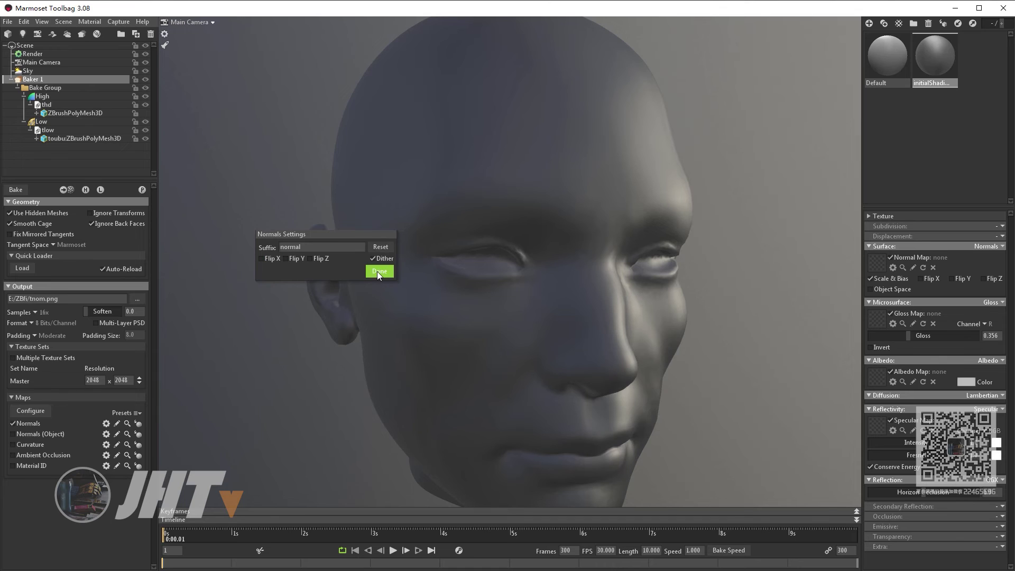
pyautogui.click(378, 271)
# Step: Leave only the Normals map enabled and bake the normal map
pyautogui.click(12, 466)
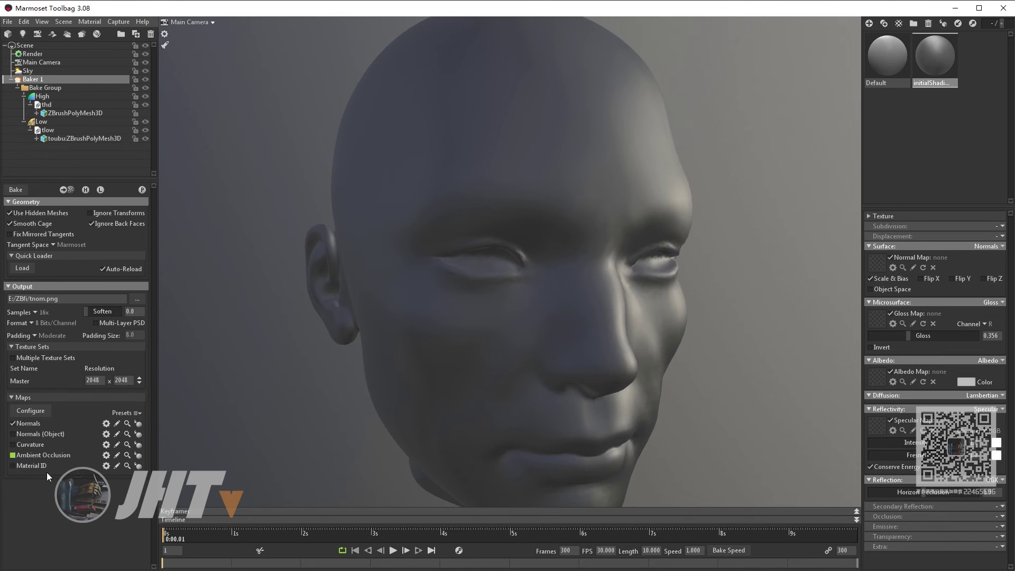
pyautogui.click(30, 465)
pyautogui.click(13, 434)
pyautogui.click(52, 436)
pyautogui.click(15, 191)
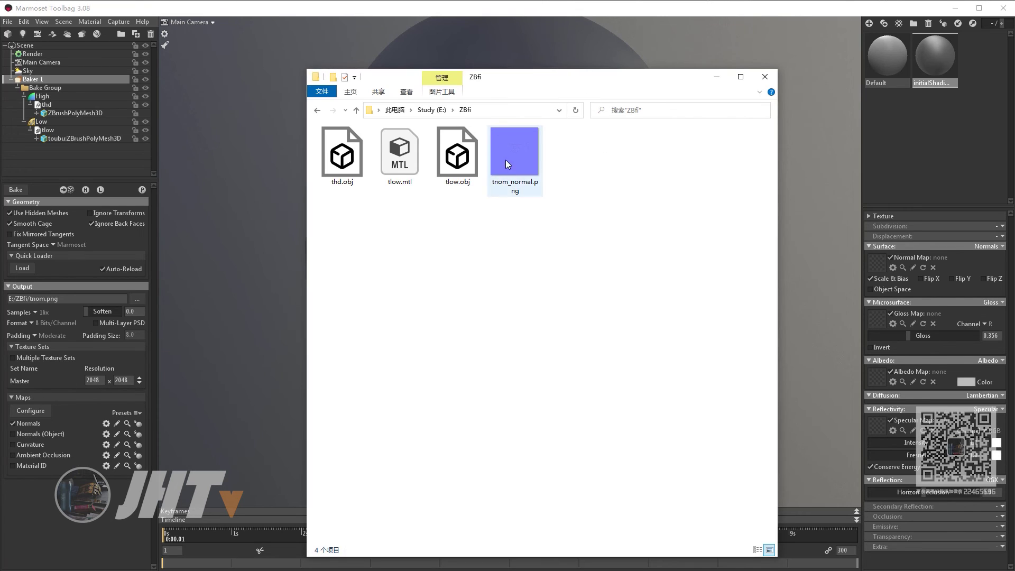
# Step: Preview tnom_normal.png zoomed on the face, then close the viewer and folder
pyautogui.doubleClick(519, 148)
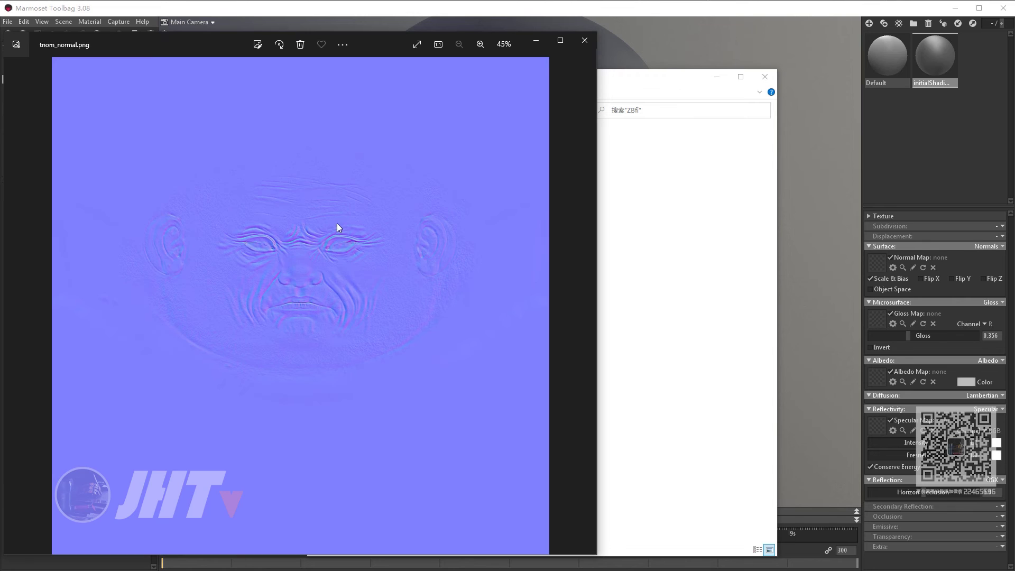
pyautogui.scroll(1, 308, 260)
pyautogui.scroll(2, 283, 220)
pyautogui.scroll(1, 234, 205)
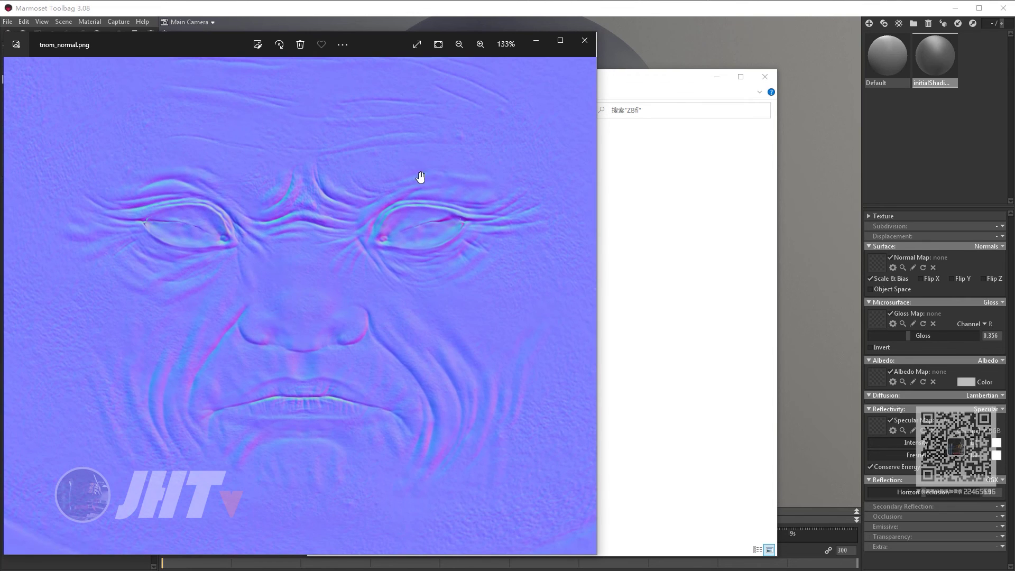
pyautogui.scroll(-2, 351, 345)
pyautogui.click(584, 40)
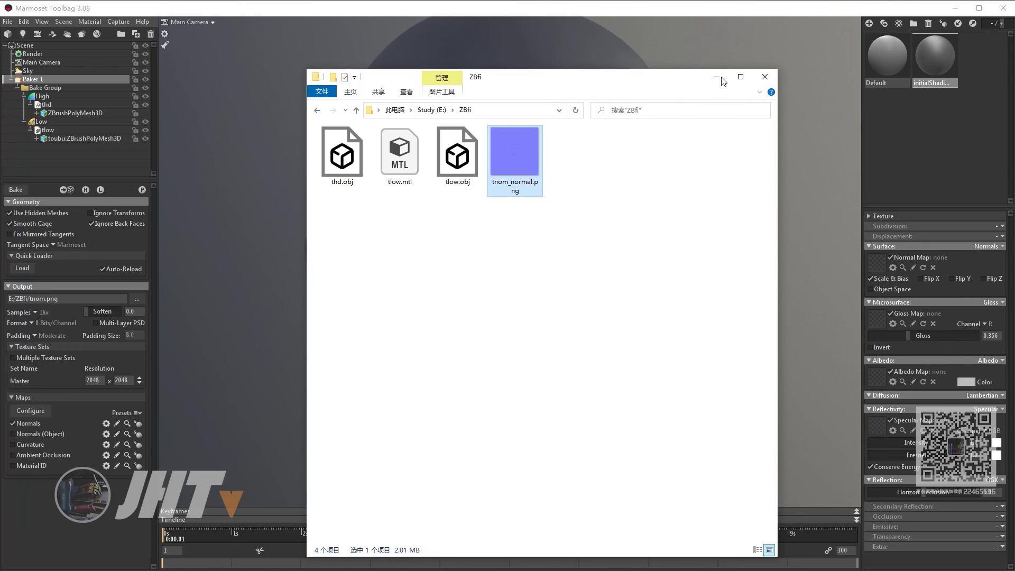
pyautogui.click(717, 77)
# Step: Load tnom_normal.png as initialShading's normal map
pyautogui.click(949, 60)
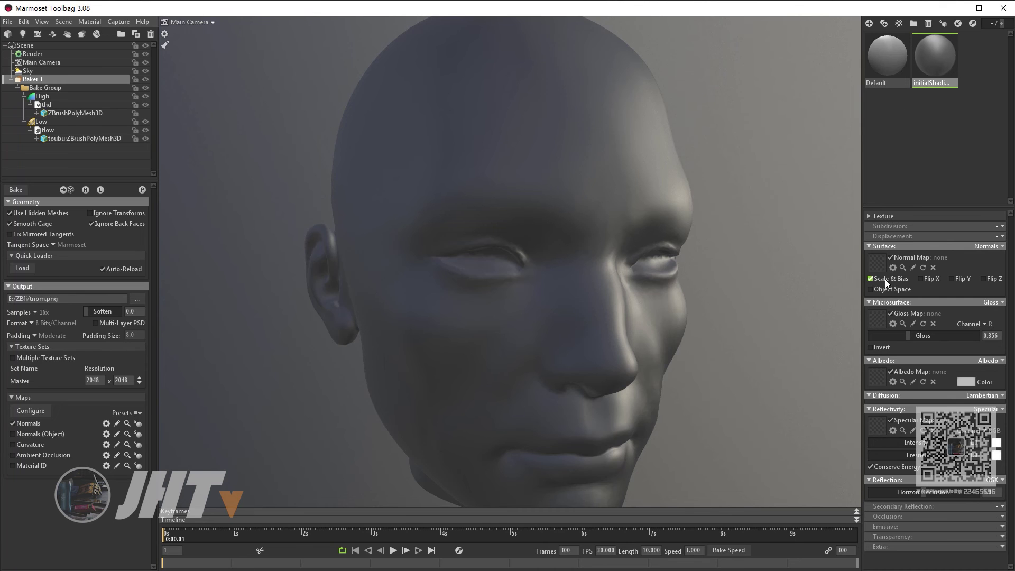
pyautogui.click(873, 261)
pyautogui.doubleClick(186, 106)
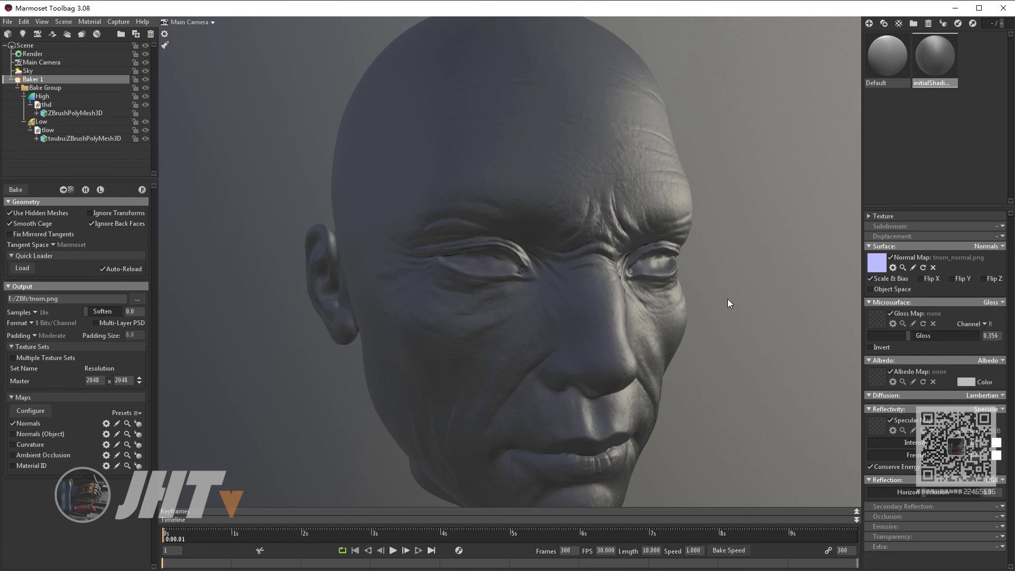
pyautogui.moveTo(725, 302)
pyautogui.mouseDown()
pyautogui.moveTo(742, 305)
pyautogui.moveTo(698, 306)
pyautogui.moveTo(768, 274)
pyautogui.moveTo(646, 271)
pyautogui.moveTo(699, 274)
pyautogui.mouseUp()
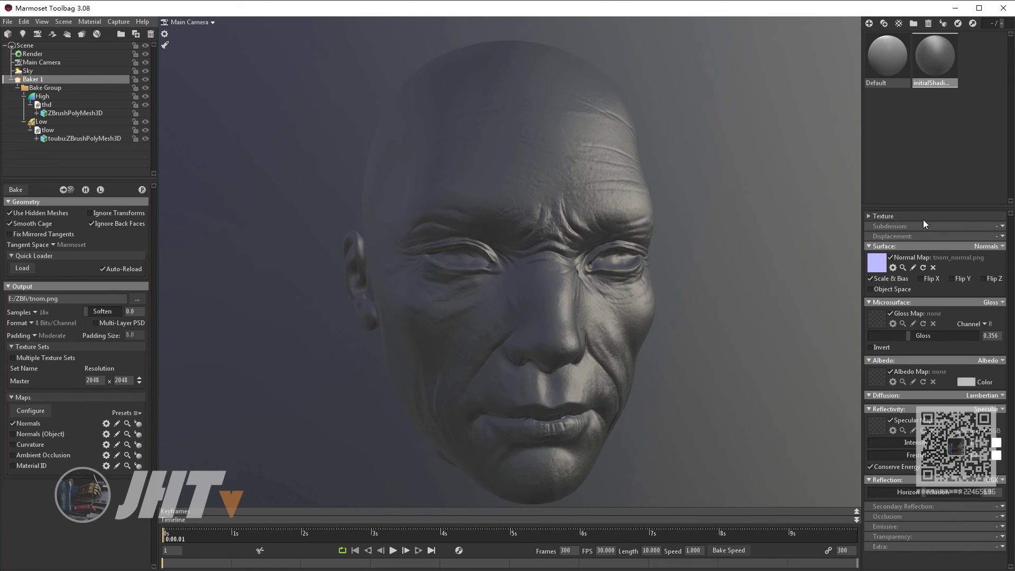
# Step: Set the material's albedo colour to white
pyautogui.click(970, 382)
pyautogui.moveTo(234, 461); pyautogui.dragTo(154, 431)
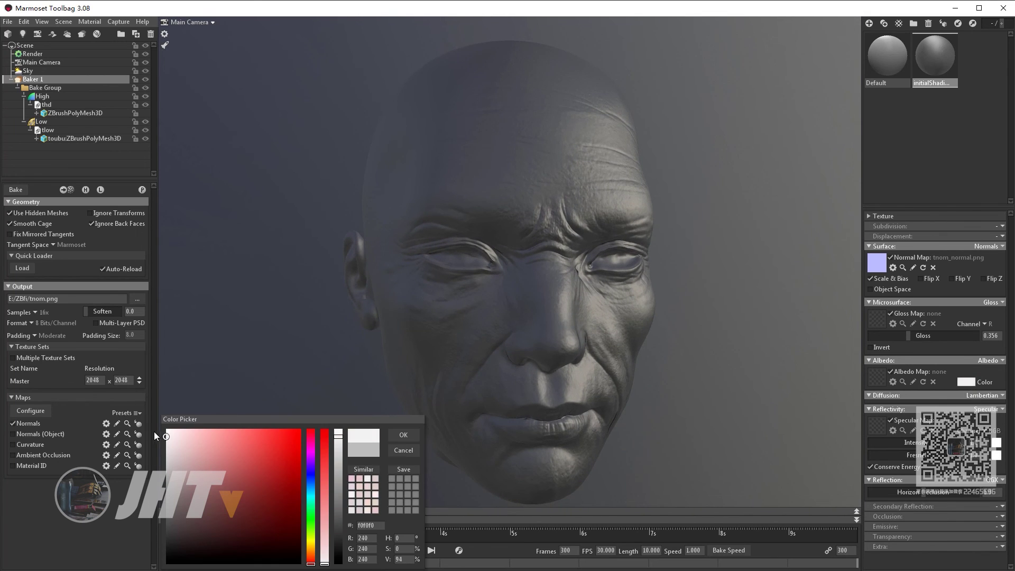
pyautogui.click(398, 440)
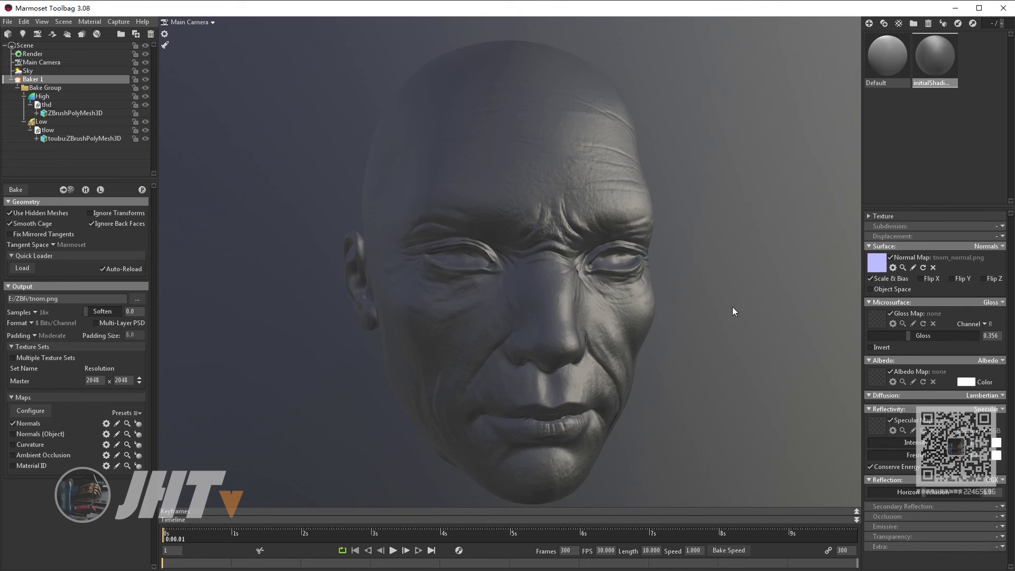
pyautogui.moveTo(731, 307)
pyautogui.mouseDown()
pyautogui.moveTo(626, 287)
pyautogui.moveTo(629, 300)
pyautogui.moveTo(766, 325)
pyautogui.mouseUp()
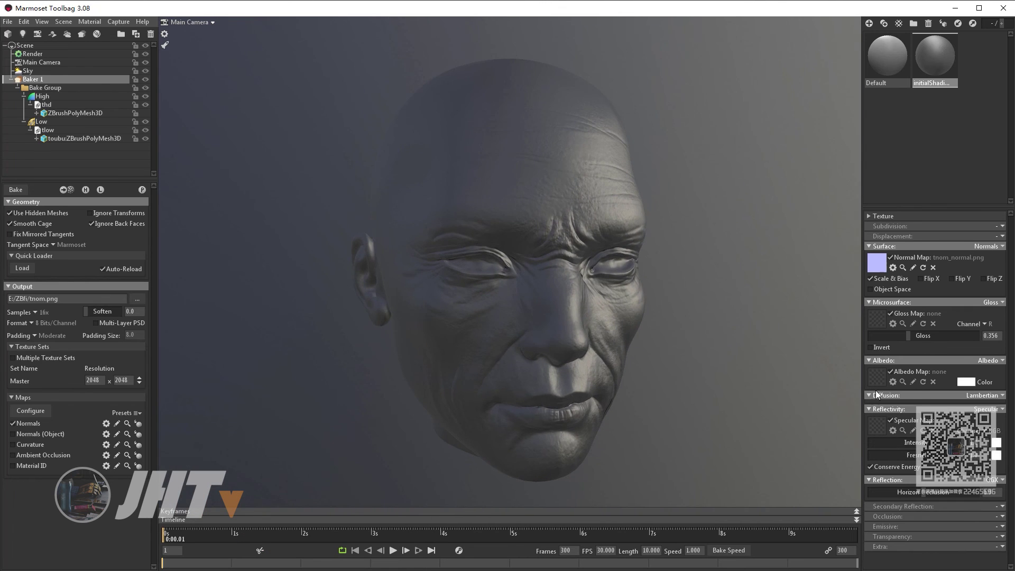
pyautogui.moveTo(630, 310); pyautogui.dragTo(782, 325)
# Step: Raise gloss to 0.361 and orbit to inspect the head's wrinkle detail
pyautogui.moveTo(909, 338); pyautogui.dragTo(909, 336)
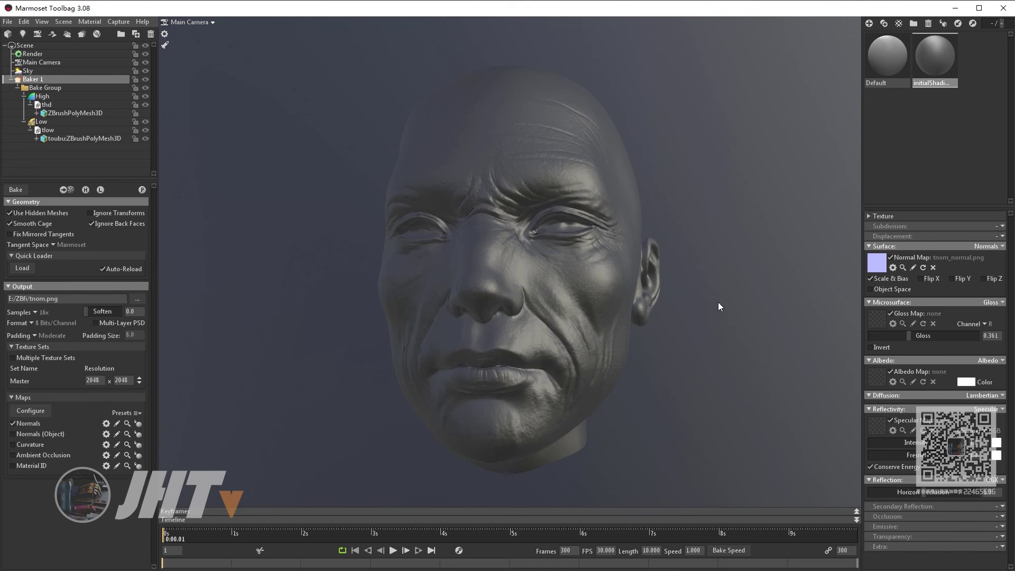
pyautogui.moveTo(718, 302)
pyautogui.mouseDown()
pyautogui.moveTo(776, 320)
pyautogui.moveTo(562, 331)
pyautogui.moveTo(628, 344)
pyautogui.mouseUp()
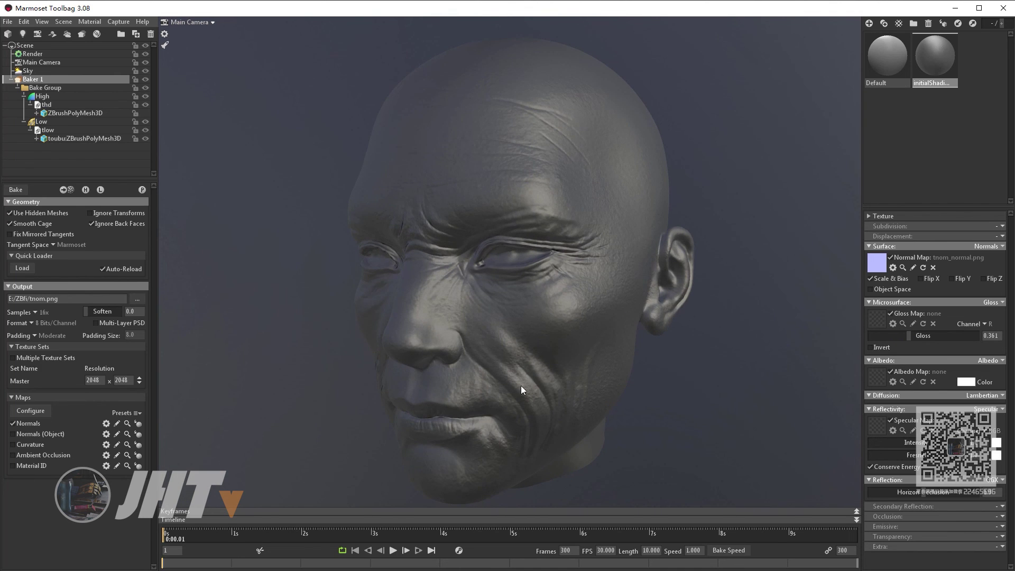
pyautogui.moveTo(654, 391)
pyautogui.mouseDown()
pyautogui.moveTo(629, 290)
pyautogui.moveTo(573, 315)
pyautogui.mouseUp()
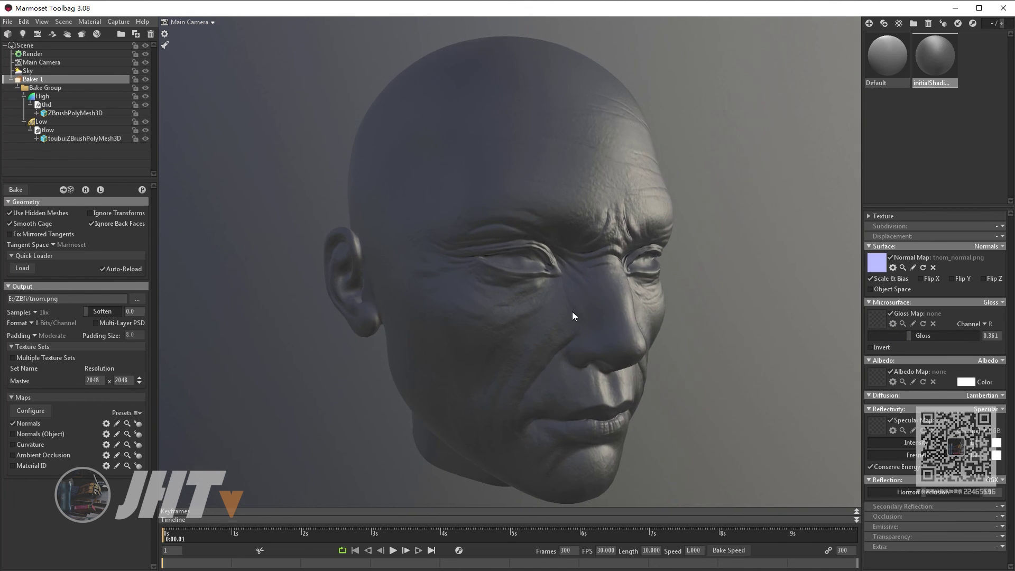
pyautogui.moveTo(694, 358); pyautogui.dragTo(667, 229)
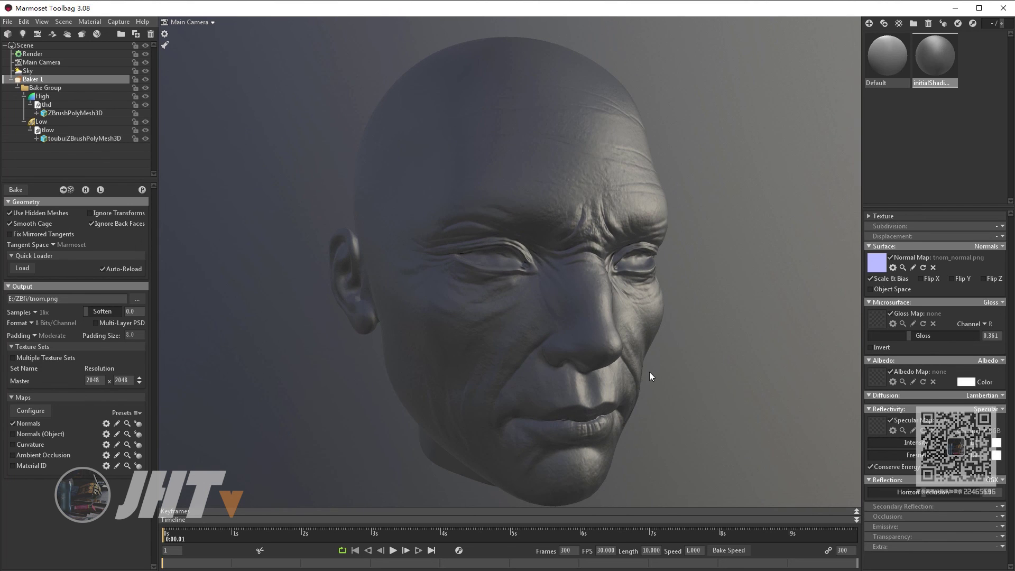
pyautogui.moveTo(650, 372); pyautogui.dragTo(562, 309)
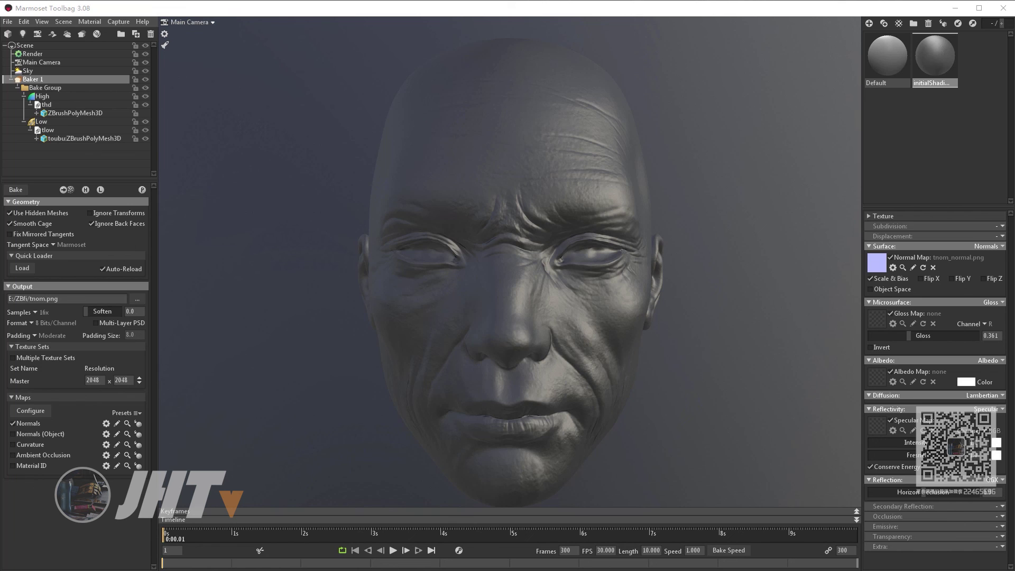
pyautogui.click(697, 363)
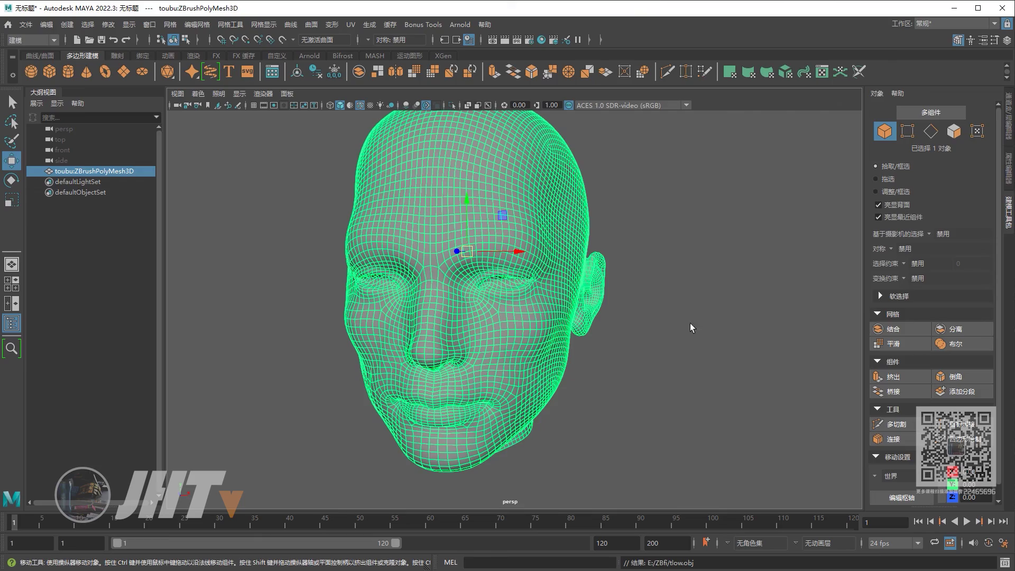
# Step: Orbit around the toubuZBrushPolyMesh3D head in Maya and select the mesh
pyautogui.moveTo(691, 329)
pyautogui.keyDown('alt'); pyautogui.mouseDown()
pyautogui.moveTo(604, 324)
pyautogui.moveTo(623, 340)
pyautogui.moveTo(619, 353)
pyautogui.moveTo(603, 347)
pyautogui.moveTo(635, 360)
pyautogui.moveTo(601, 351)
pyautogui.moveTo(624, 387)
pyautogui.moveTo(607, 410)
pyautogui.mouseUp(); pyautogui.keyUp('alt')
pyautogui.click(635, 359)
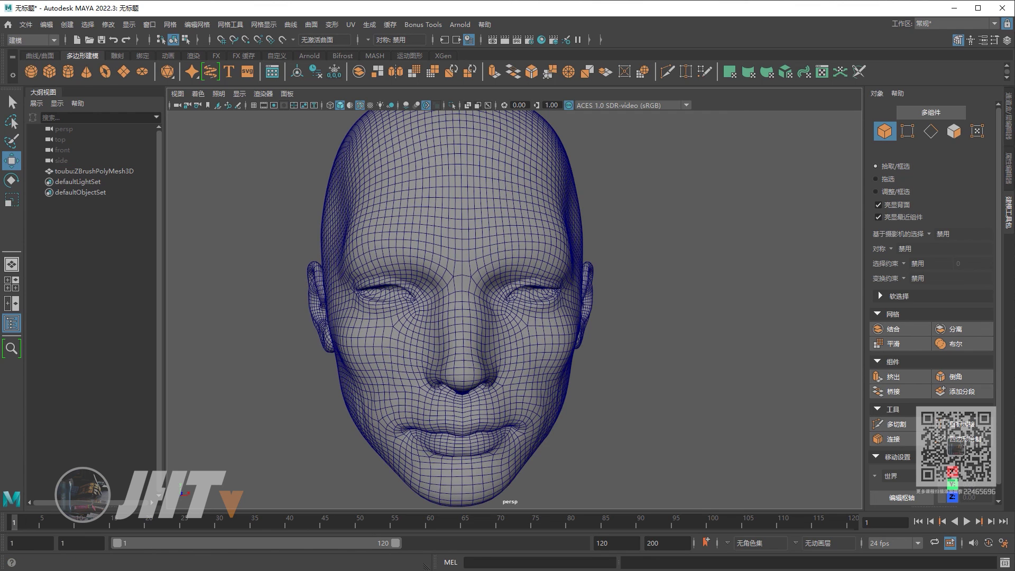
pyautogui.keyDown('alt'); pyautogui.moveTo(642, 507); pyautogui.dragTo(594, 324); pyautogui.keyUp('alt')
pyautogui.click(593, 324)
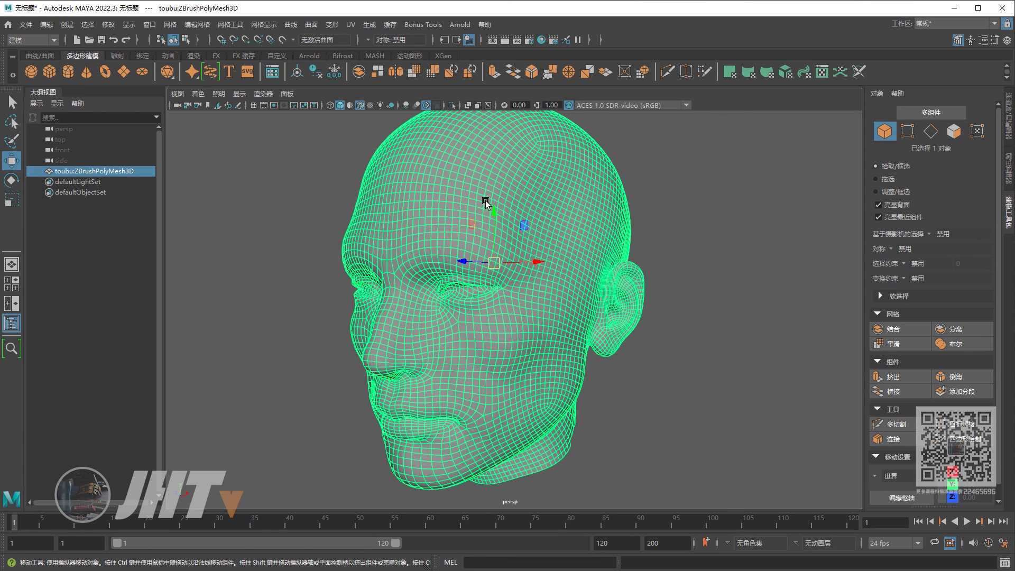